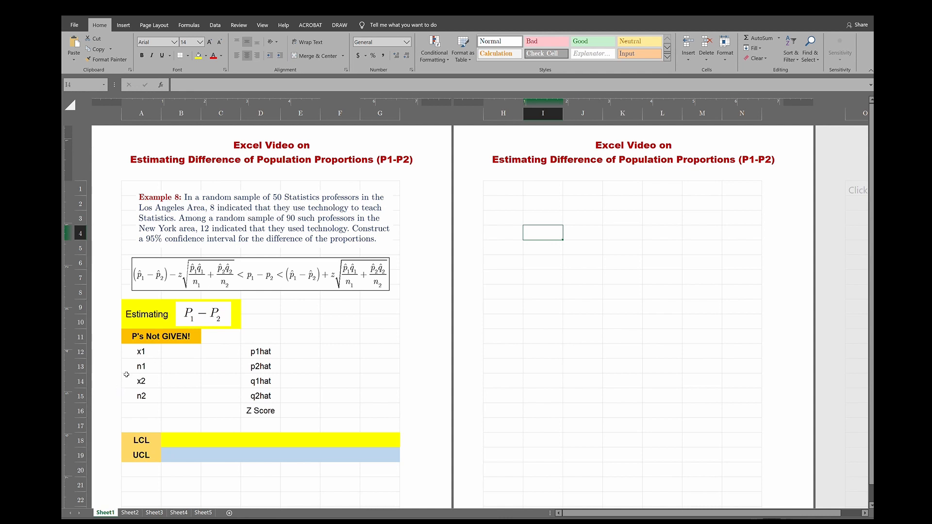
Enter the sample values beside their labels in B12:B15: x1 = 8, n1 = 50, x2 = 12, n2 = 90.
{"action": "left_click", "coordinate": [171, 351]}
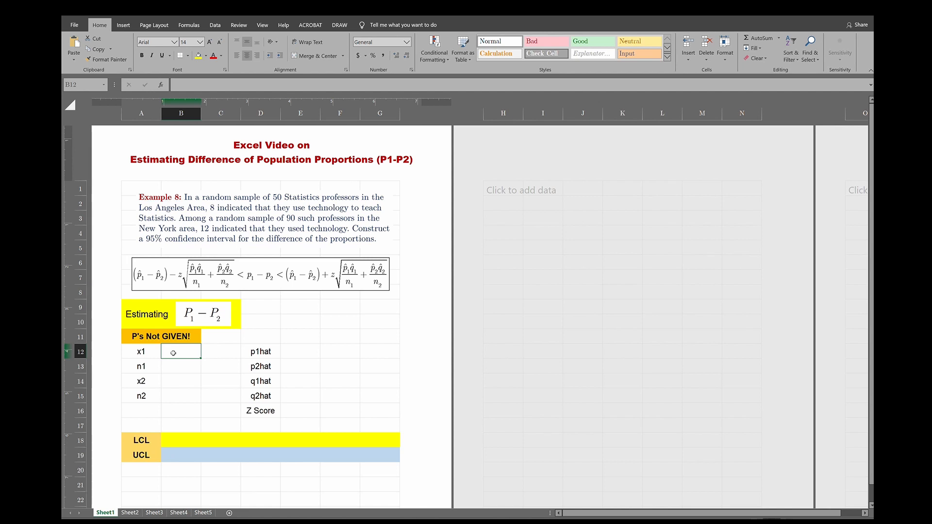
{"action": "type", "text": "8"}
{"action": "left_click", "coordinate": [178, 367]}
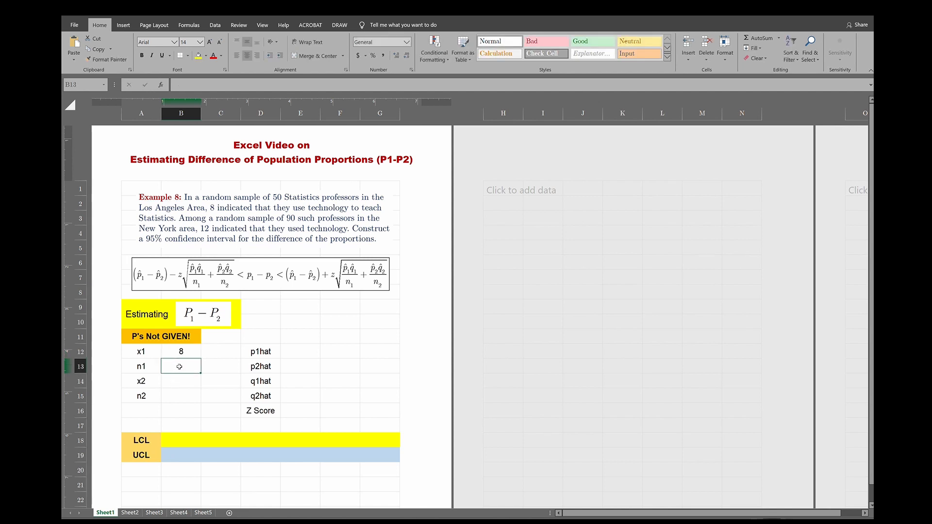
{"action": "type", "text": "50"}
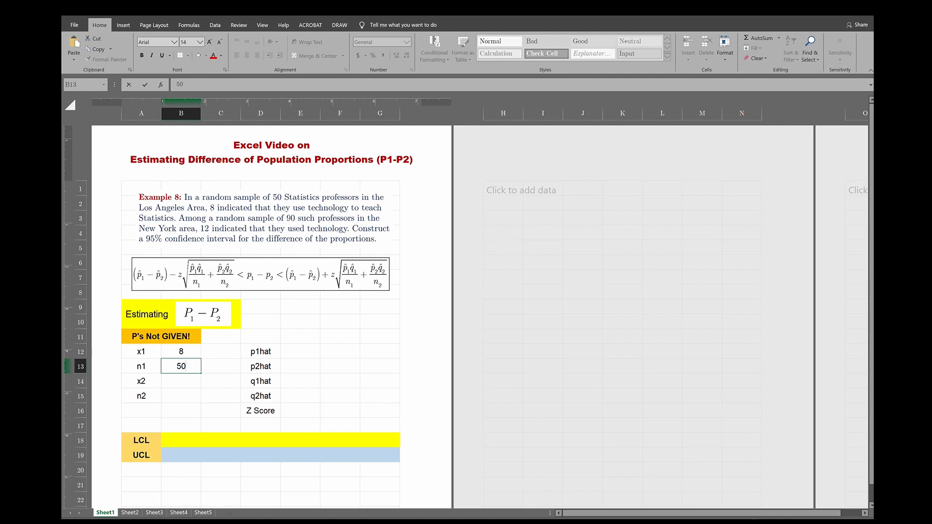
{"action": "left_click", "coordinate": [173, 381]}
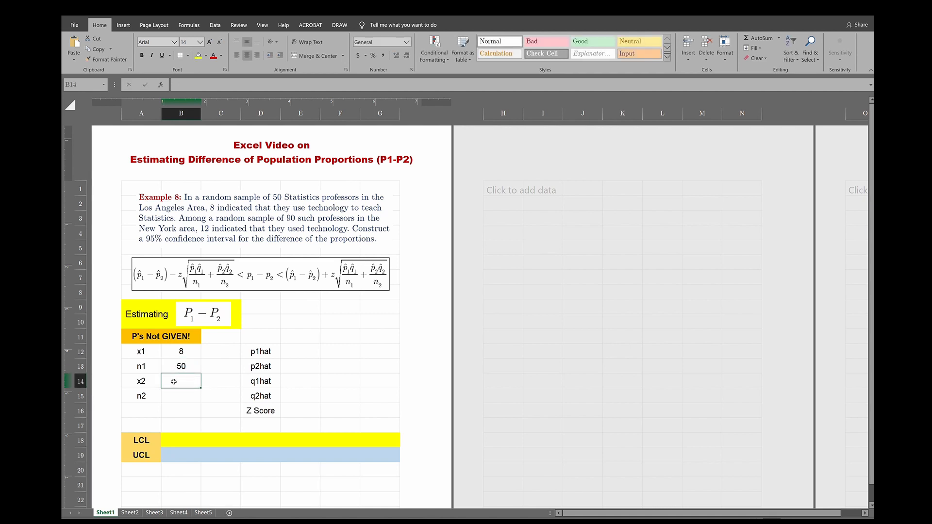
{"action": "type", "text": "12"}
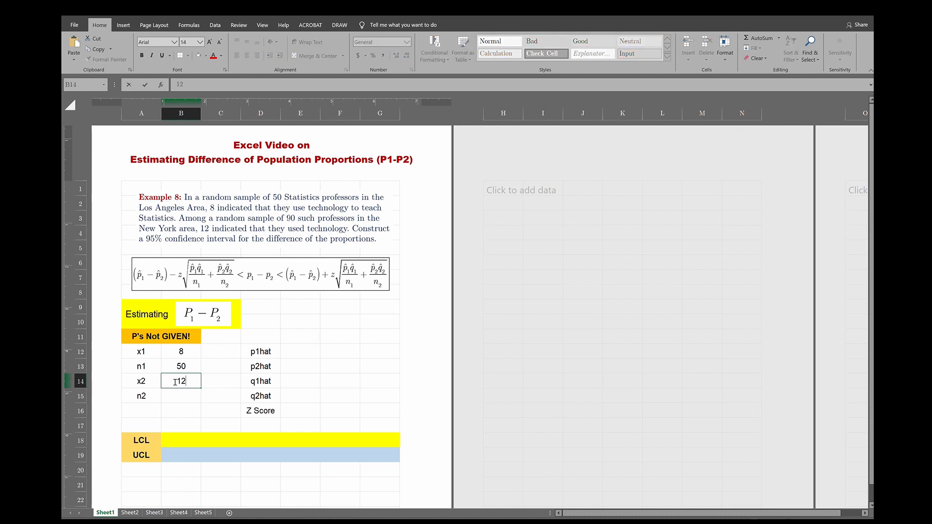
{"action": "left_click", "coordinate": [167, 396]}
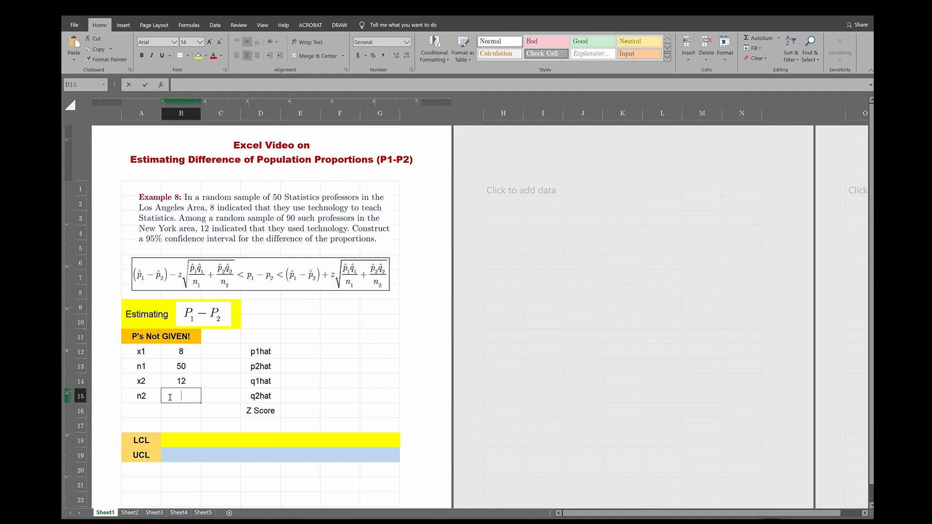
{"action": "type", "text": "90"}
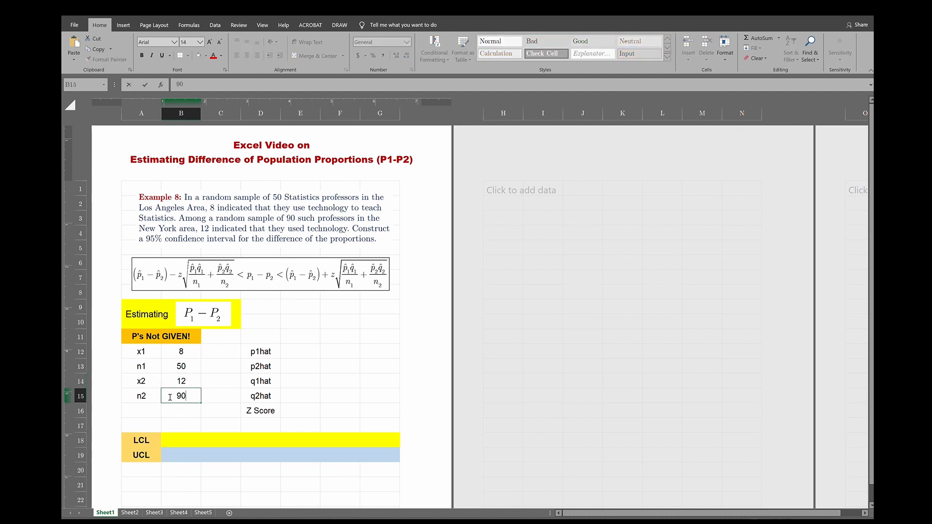
{"action": "left_click", "coordinate": [206, 396]}
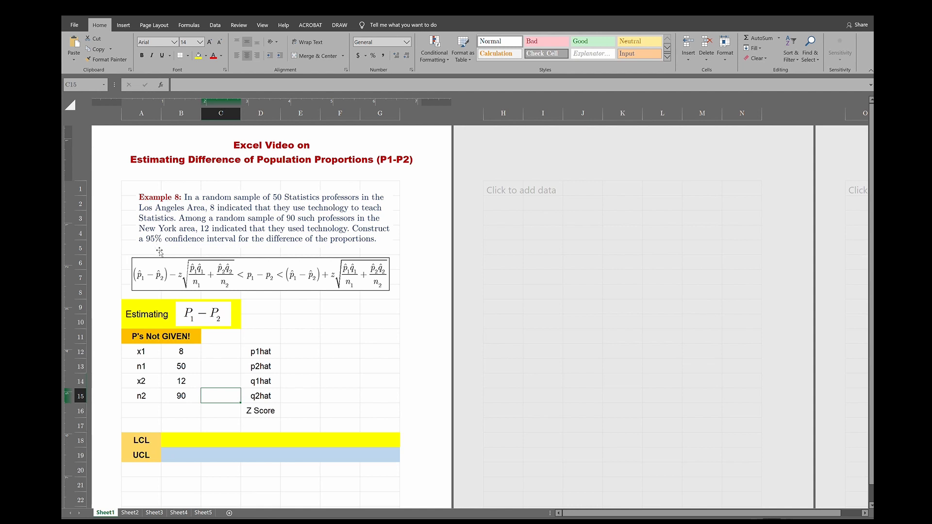
Fill the p1hat label in D12 and the x1 and n1 values in B12:B13 with orange.
{"action": "left_click", "coordinate": [299, 349]}
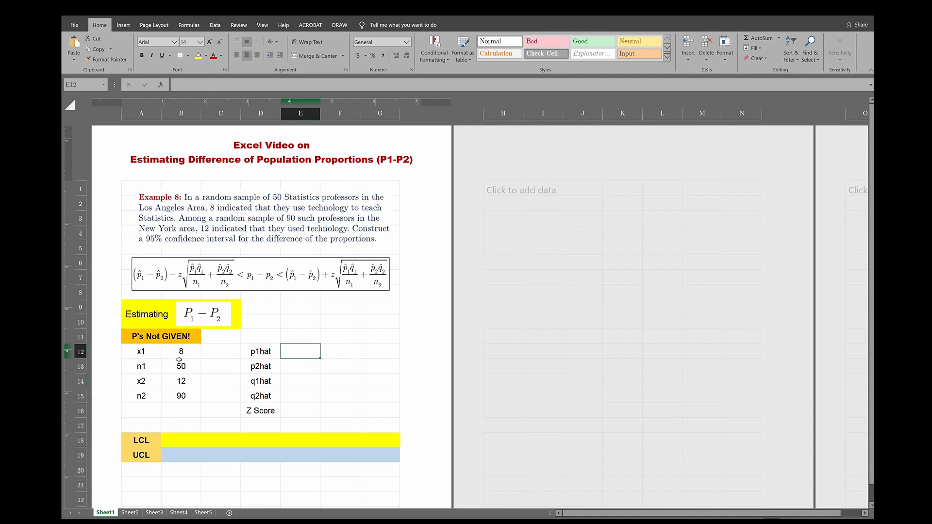
{"action": "left_click", "coordinate": [264, 354]}
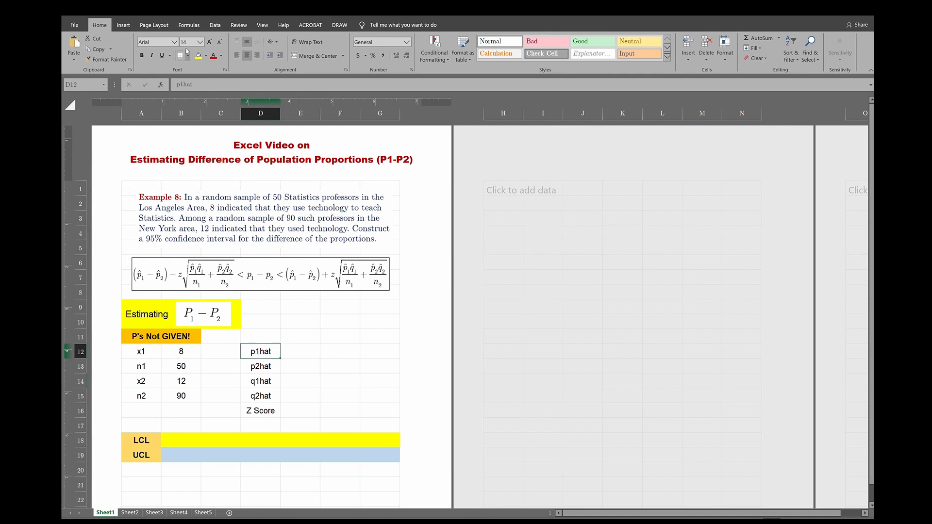
{"action": "left_click", "coordinate": [205, 56]}
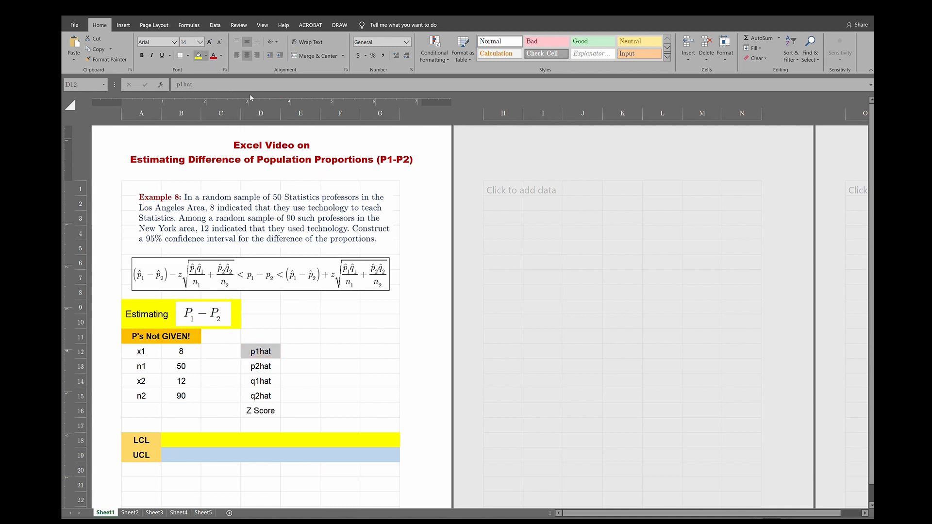
{"action": "left_click", "coordinate": [246, 85]}
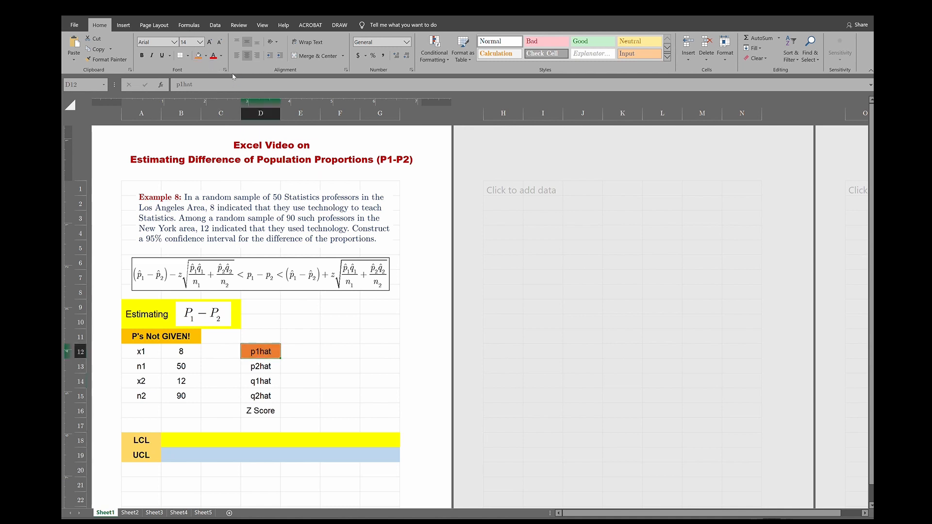
{"action": "left_click", "coordinate": [297, 353]}
{"action": "left_click", "coordinate": [180, 356]}
{"action": "left_click_drag", "start_coordinate": [181, 356], "coordinate": [181, 368]}
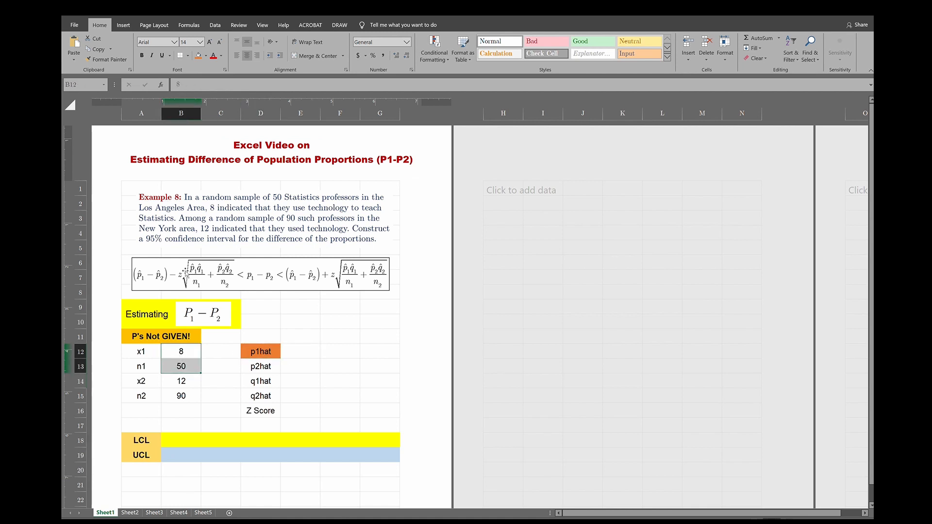
{"action": "left_click", "coordinate": [198, 55]}
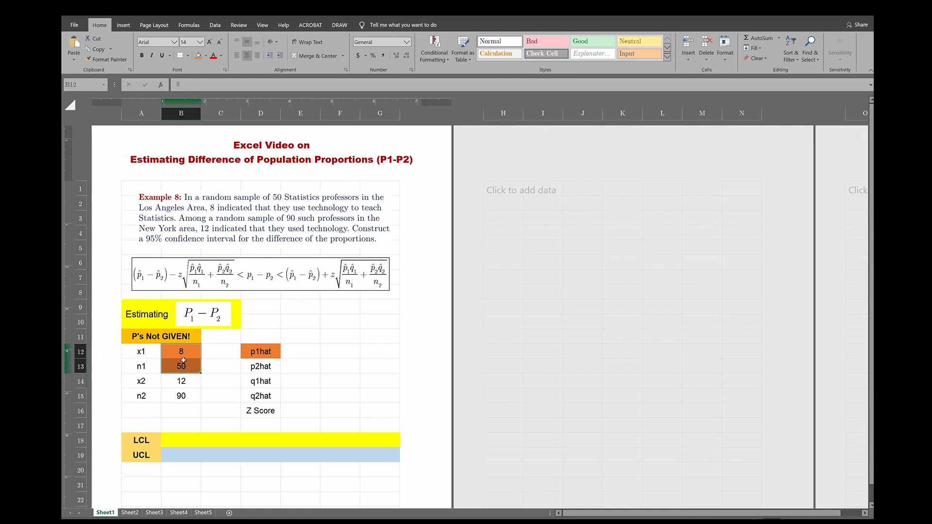
Fill the p2hat label in D13 and the x2 and n2 values in B14:B15 with light blue.
{"action": "left_click", "coordinate": [261, 368]}
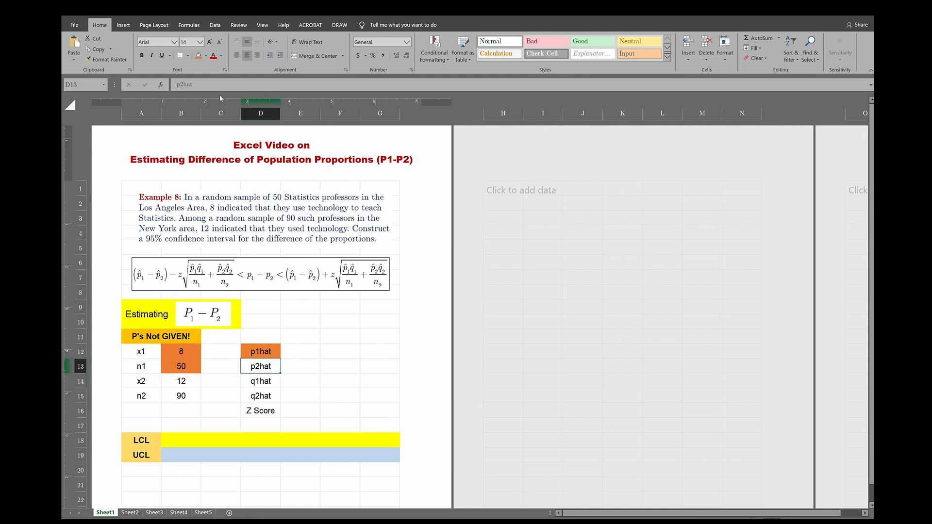
{"action": "left_click", "coordinate": [205, 57]}
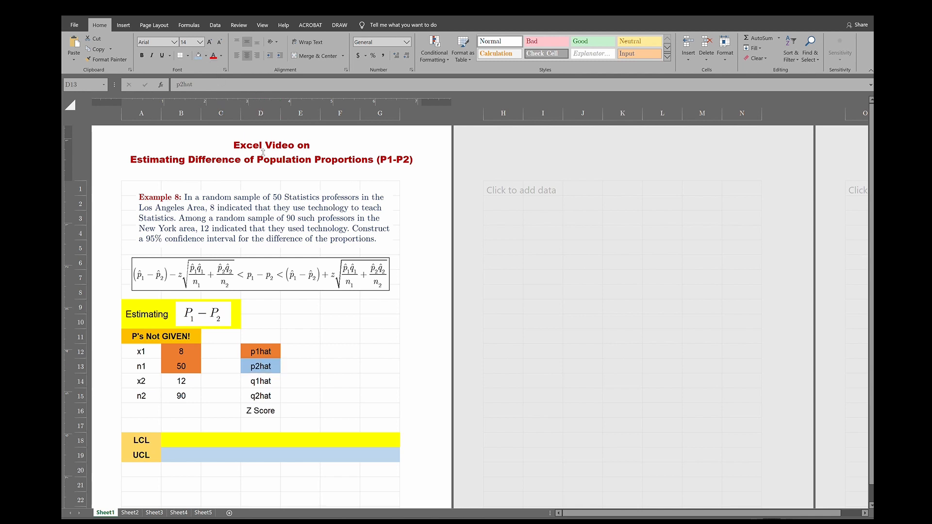
{"action": "left_click_drag", "start_coordinate": [175, 380], "coordinate": [176, 394]}
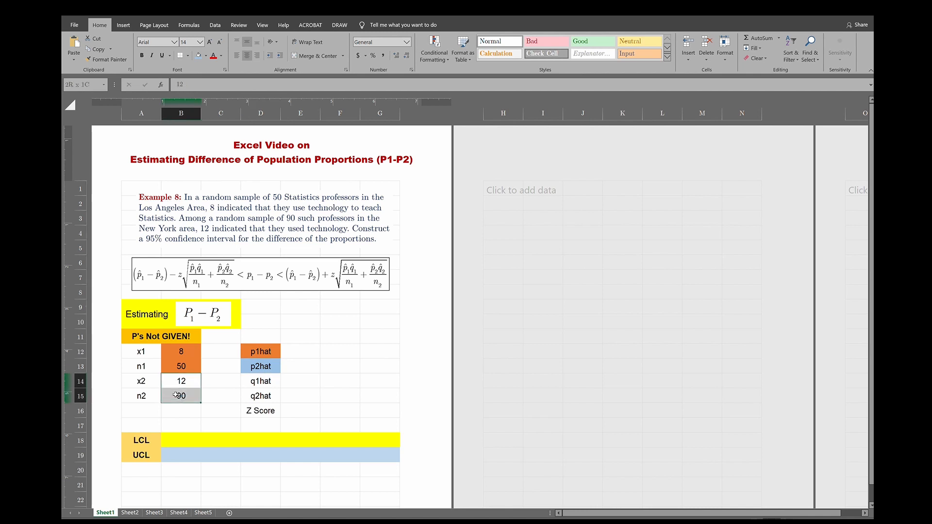
{"action": "left_click", "coordinate": [197, 56]}
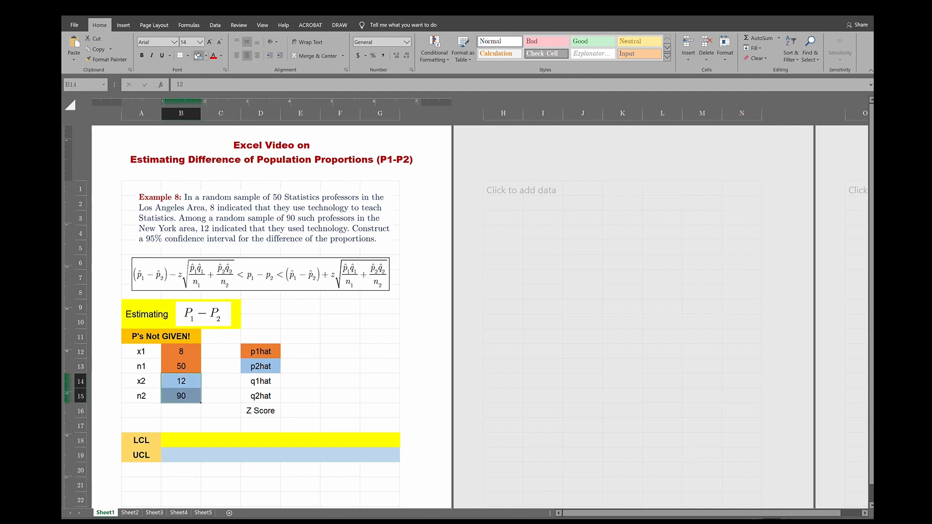
Calculate p1hat in E12 with the formula =B12/B13.
{"action": "left_click", "coordinate": [305, 354]}
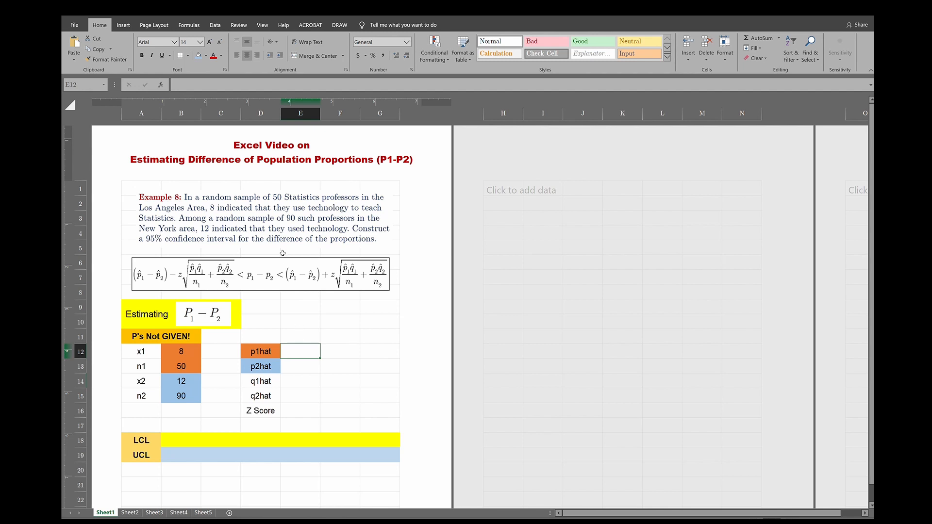
{"action": "type", "text": "="}
{"action": "left_click", "coordinate": [187, 349]}
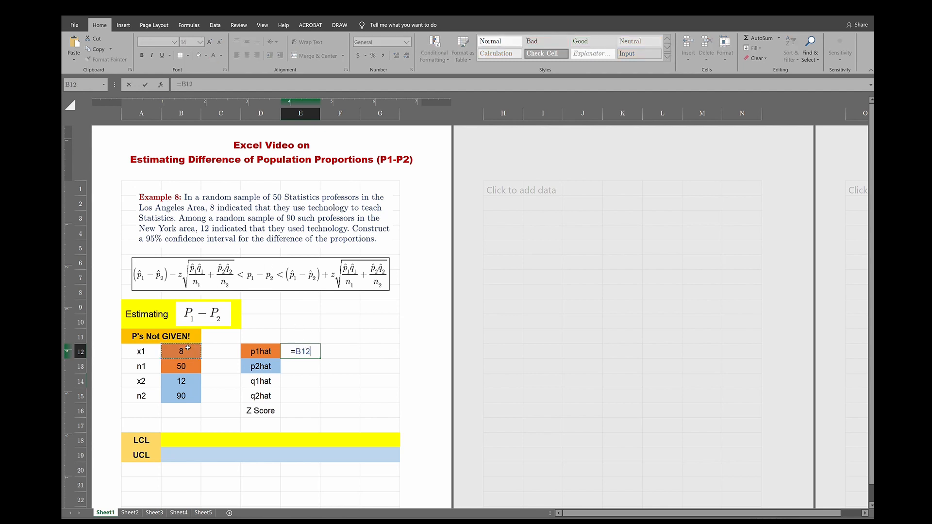
{"action": "type", "text": "/"}
{"action": "left_click", "coordinate": [177, 363]}
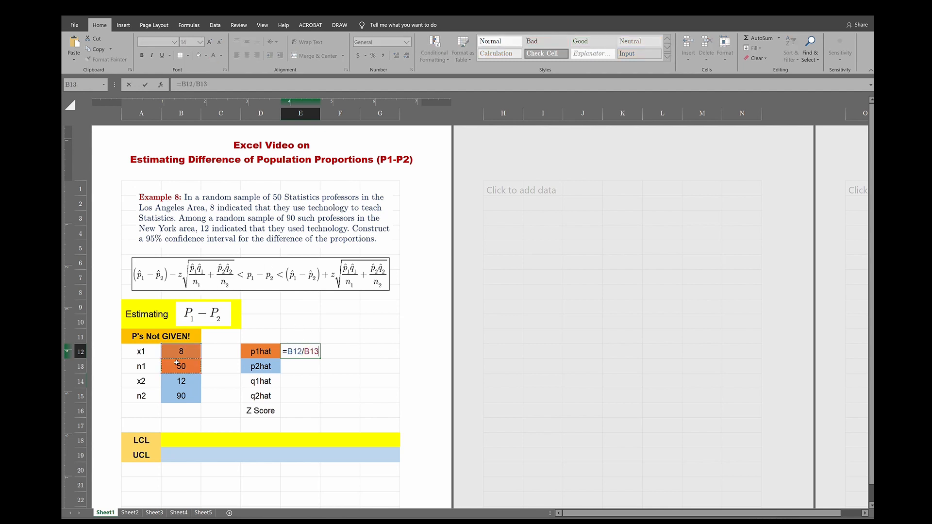
{"action": "key", "text": "Return"}
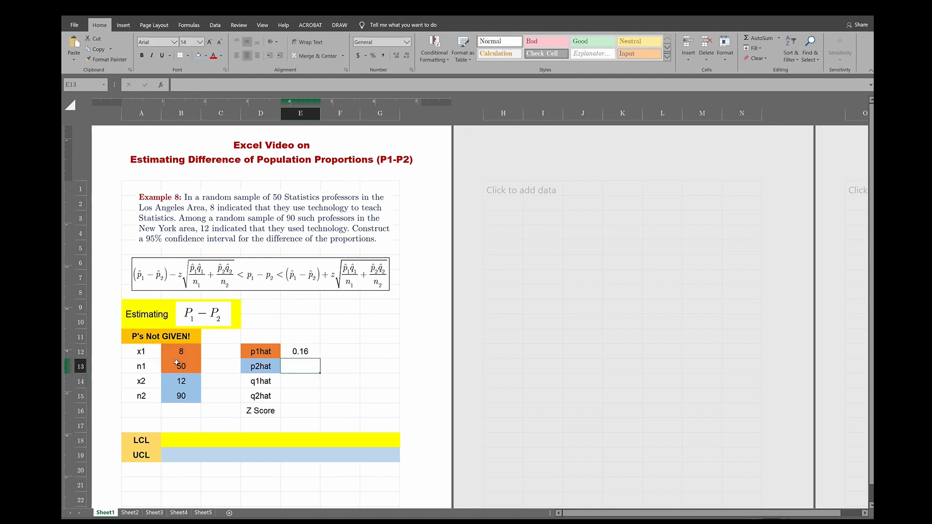
Calculate p2hat in E13 with the formula =B14/B15.
{"action": "type", "text": "="}
{"action": "left_click", "coordinate": [177, 382]}
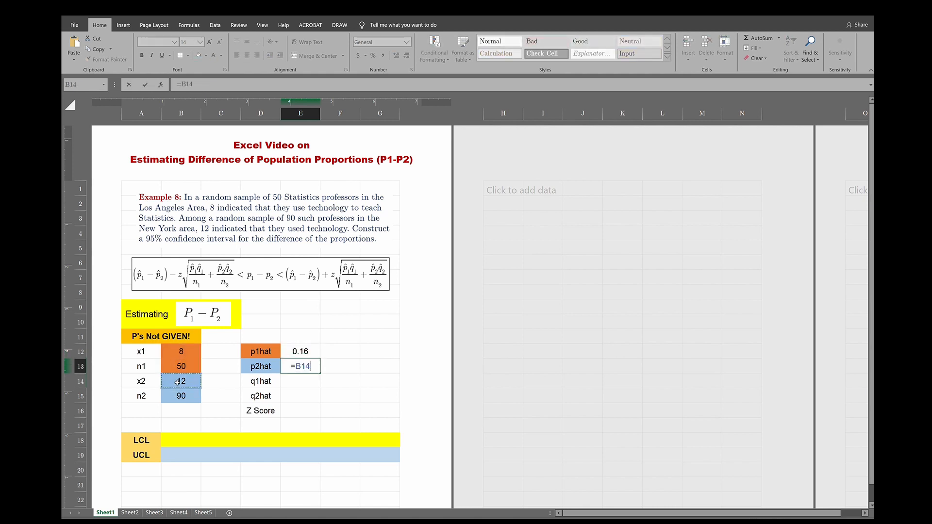
{"action": "type", "text": "/"}
{"action": "left_click", "coordinate": [178, 394]}
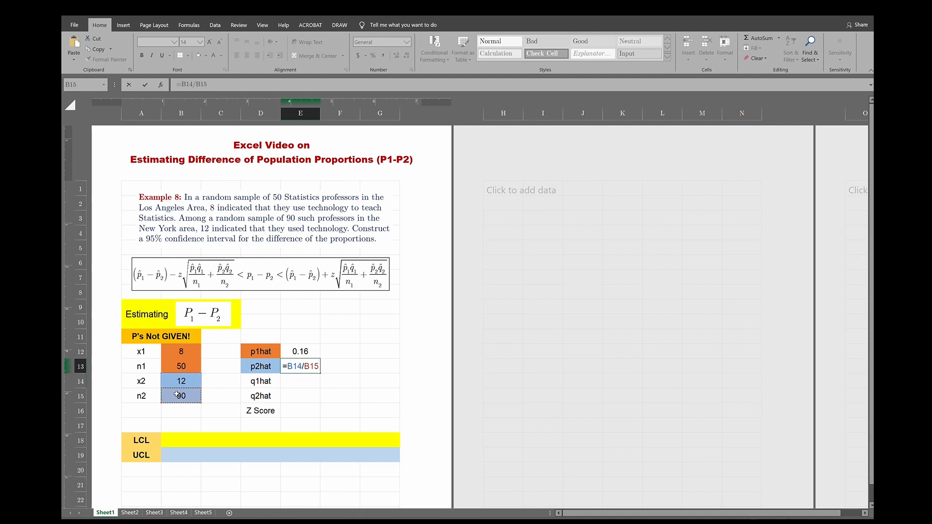
{"action": "key", "text": "Return"}
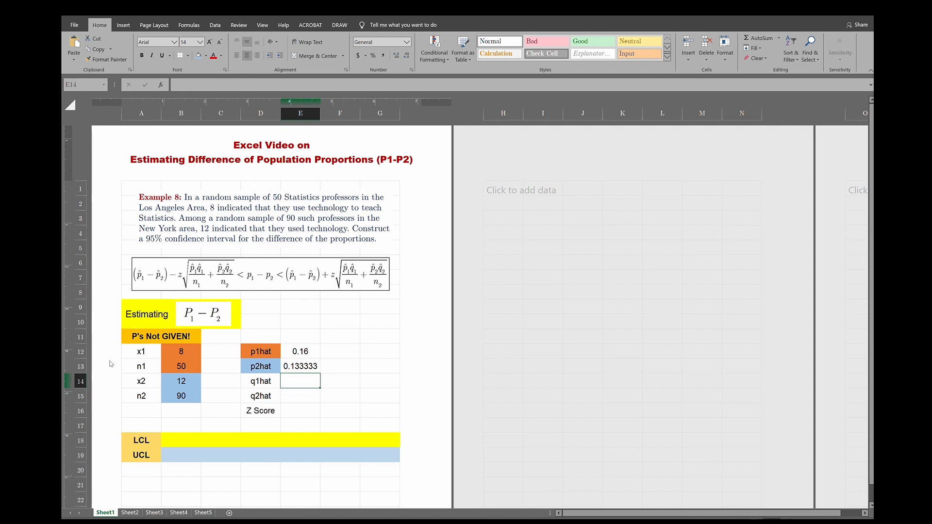
Calculate q1hat in E14 as =1-E12 and q2hat in E15 as =1-E13.
{"action": "type", "text": "=1-"}
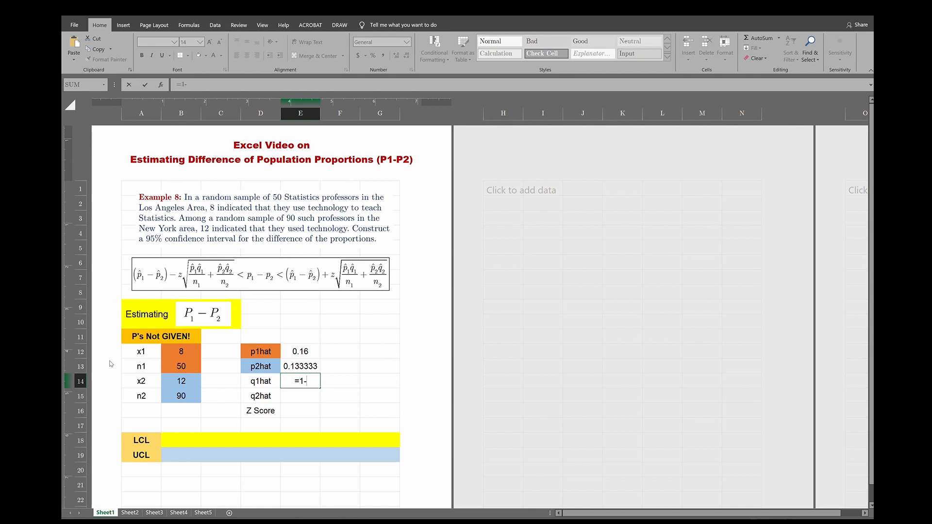
{"action": "left_click", "coordinate": [302, 352]}
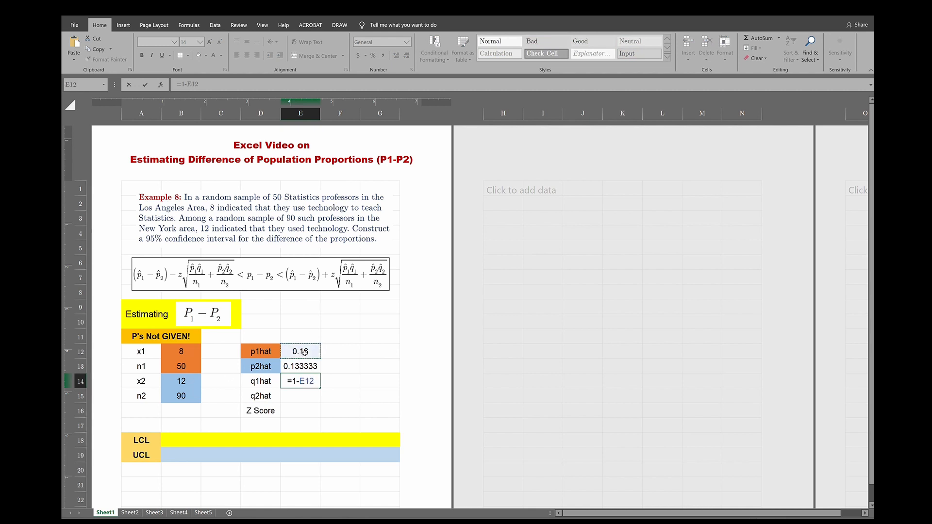
{"action": "key", "text": "Return"}
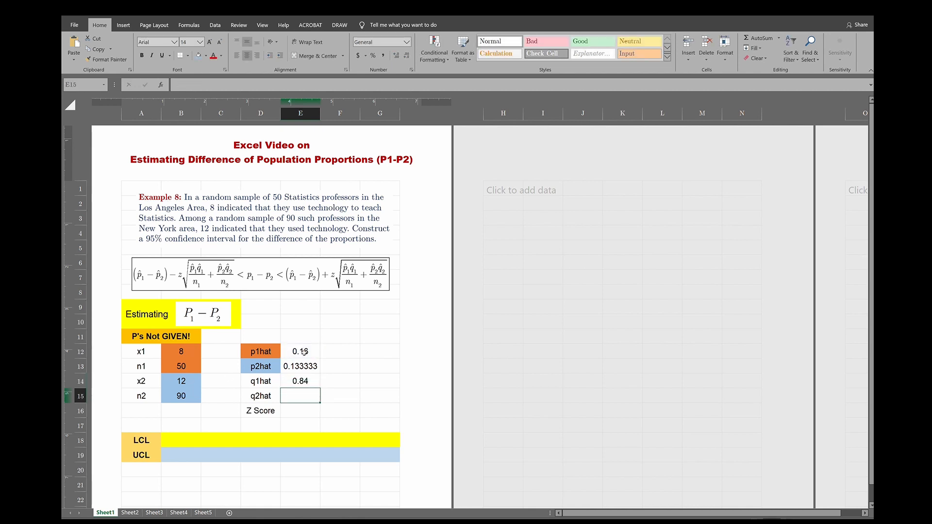
{"action": "type", "text": "=1-"}
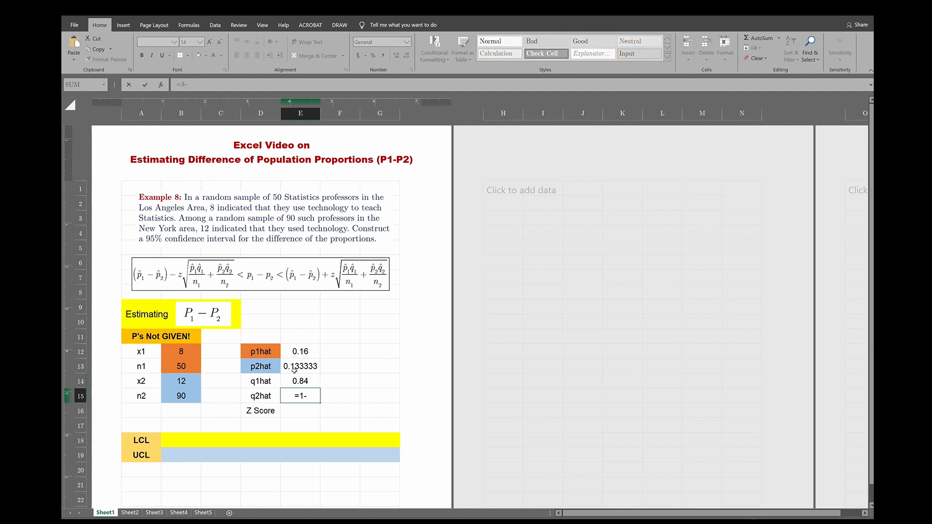
{"action": "left_click", "coordinate": [293, 366]}
{"action": "key", "text": "Return"}
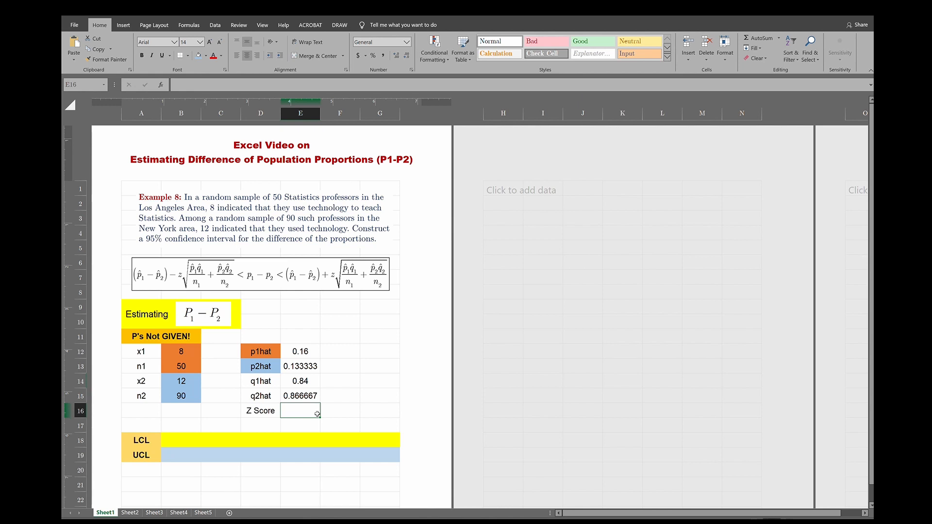
Calculate half of the 95% confidence level in I7 with the formula =.95/2.
{"action": "left_click", "coordinate": [542, 278]}
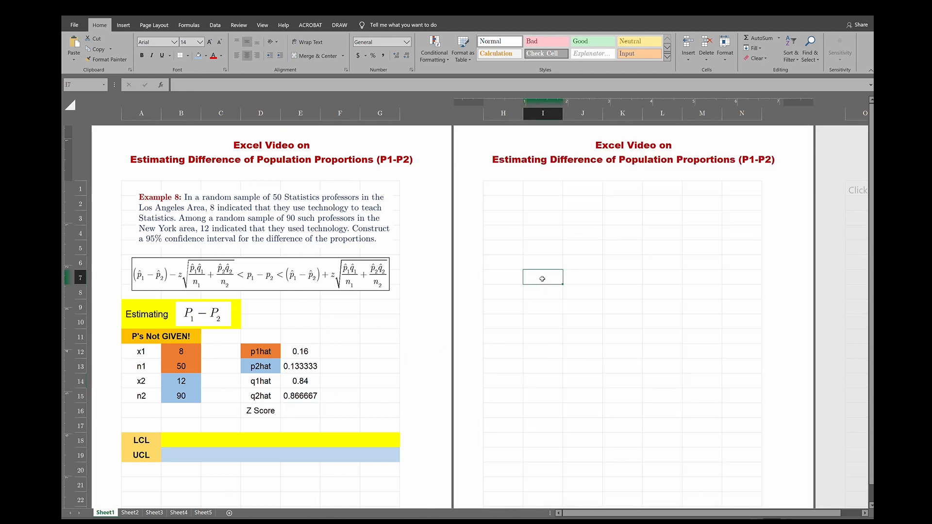
{"action": "type", "text": "="}
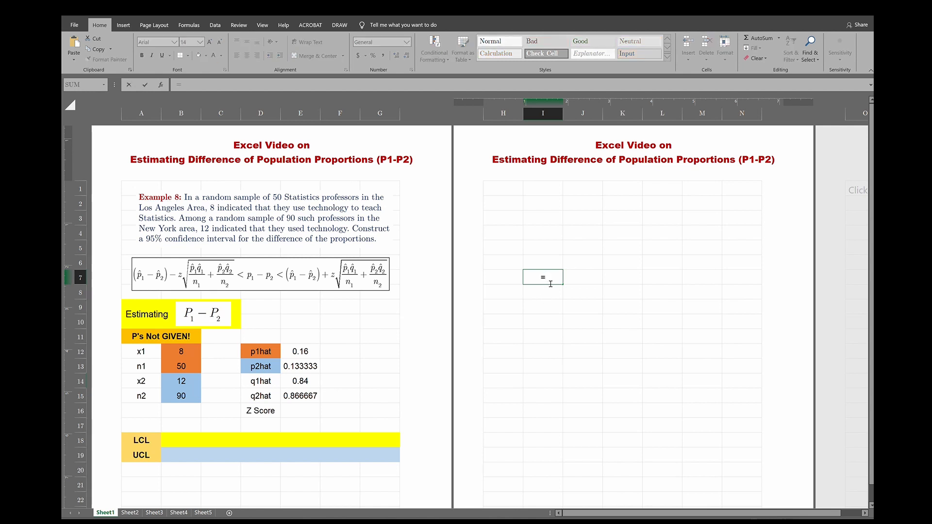
{"action": "type", "text": ".95/2"}
{"action": "key", "text": "Return"}
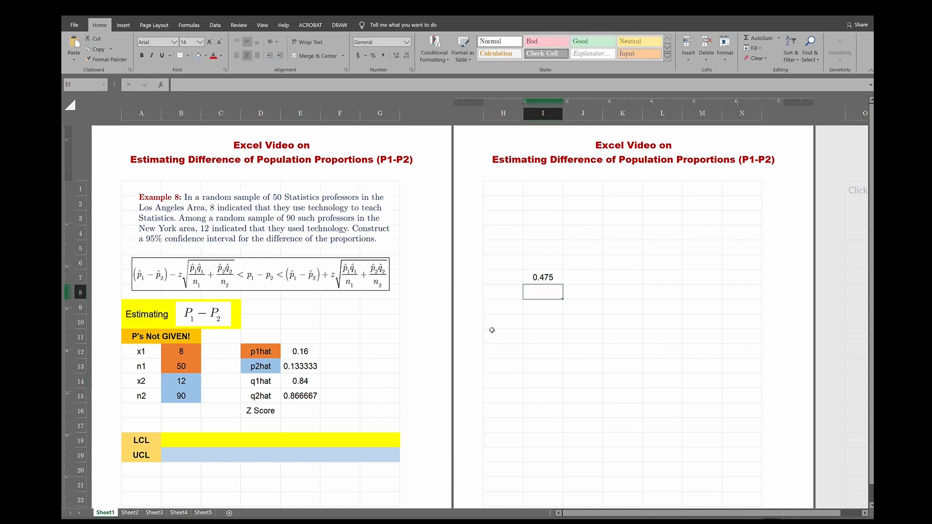
Calculate the cumulative area for the Z score in I8 with the formula =I7+.5.
{"action": "type", "text": "="}
{"action": "left_click", "coordinate": [542, 277]}
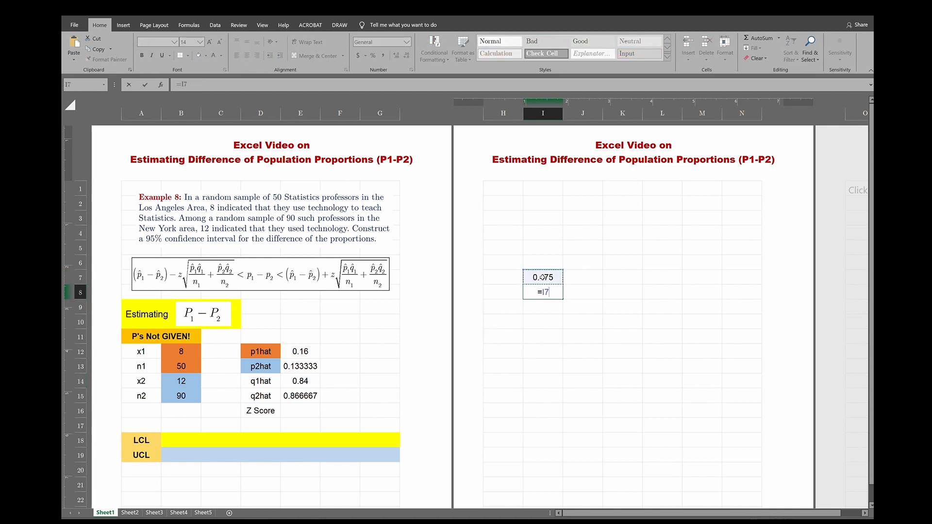
{"action": "type", "text": "+.5"}
{"action": "left_click", "coordinate": [559, 303]}
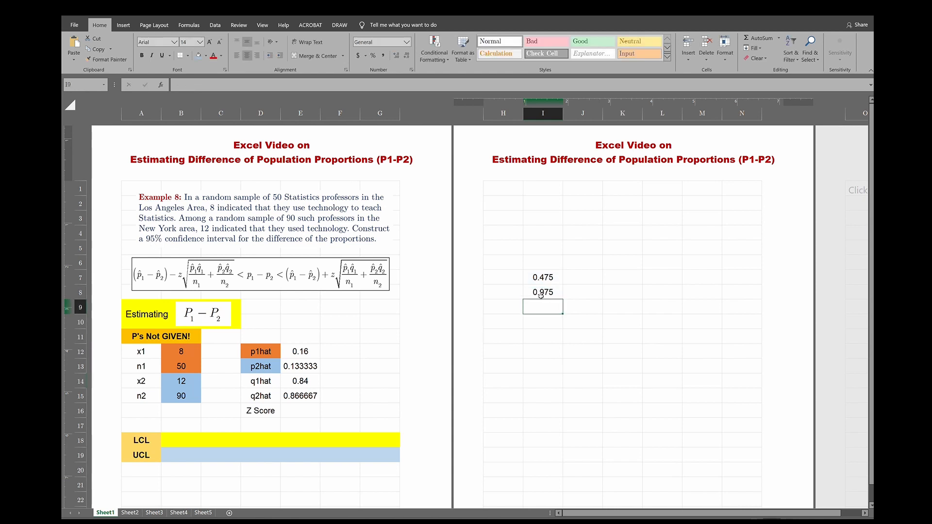
Calculate the Z score in E16 with the formula =NORM.S.INV(.975).
{"action": "left_click", "coordinate": [542, 292]}
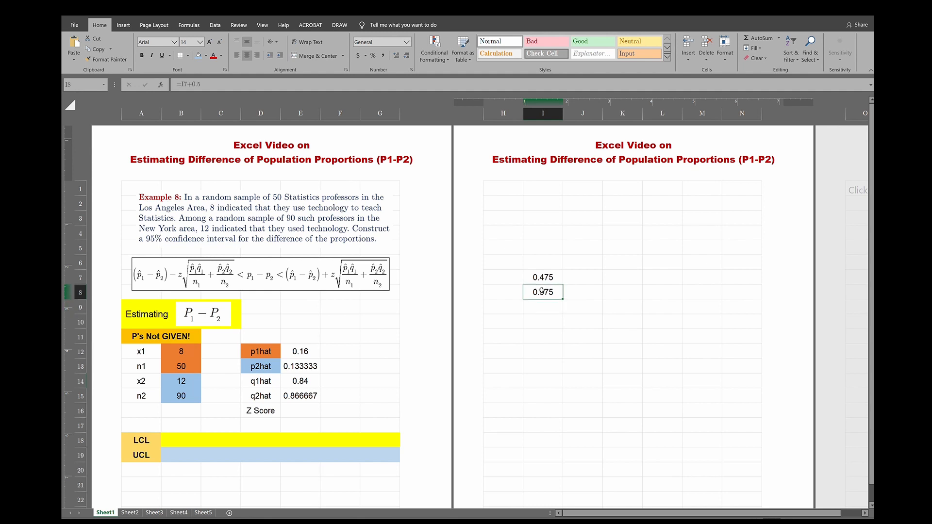
{"action": "left_click", "coordinate": [302, 412]}
{"action": "type", "text": "=norm"}
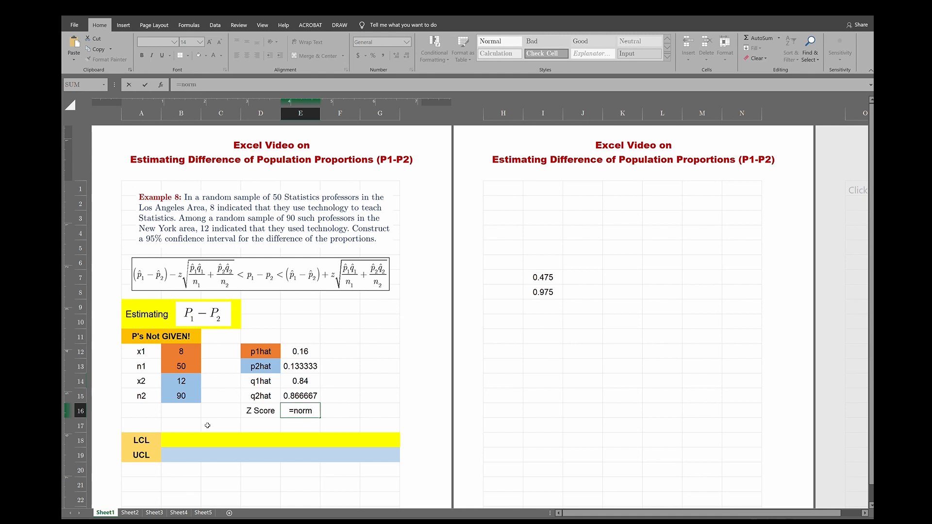
{"action": "type", "text": ".s.i"}
{"action": "key", "text": "Tab"}
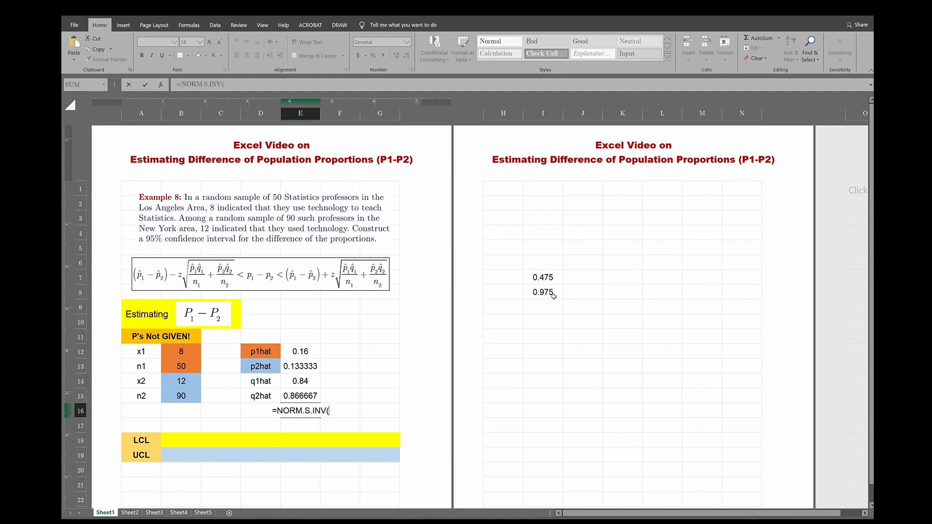
{"action": "type", "text": ".975"}
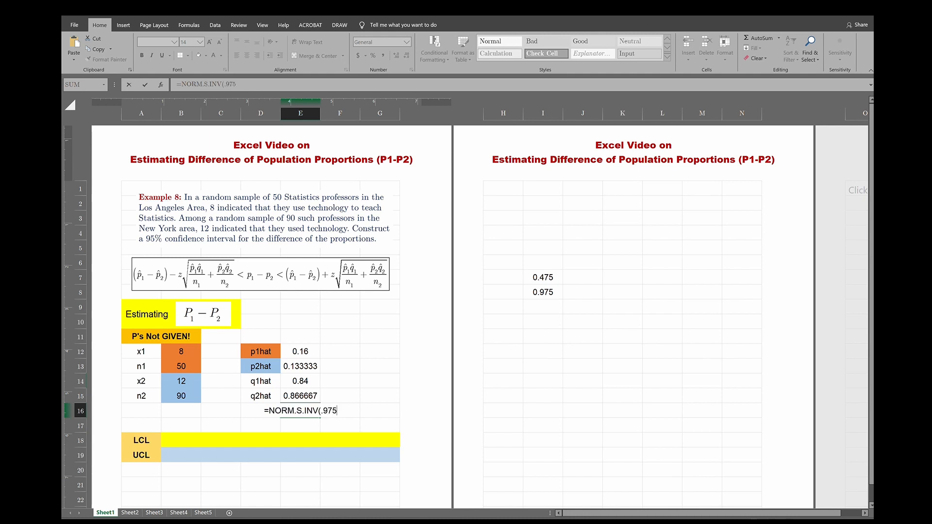
{"action": "type", "text": ")"}
{"action": "key", "text": "Return"}
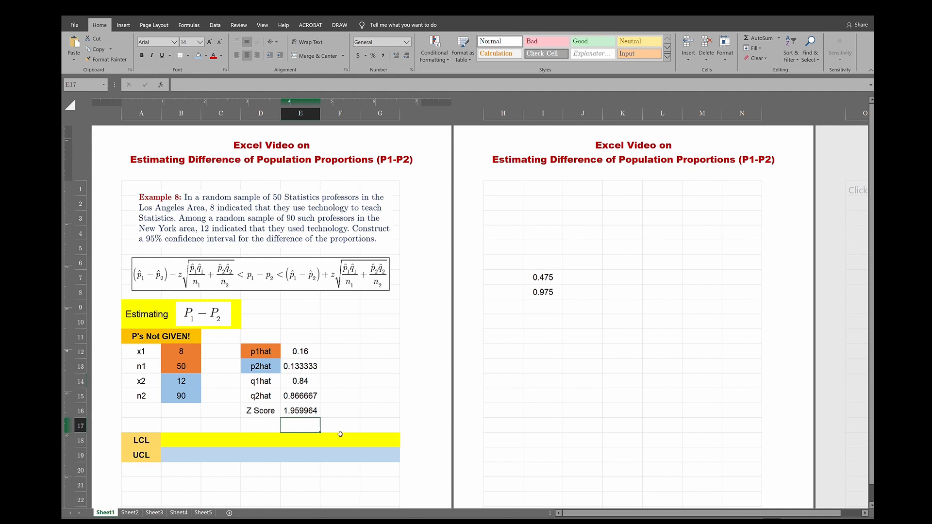
Replace the Z score formula in E16 with the rounded value 1.96.
{"action": "left_click", "coordinate": [310, 411]}
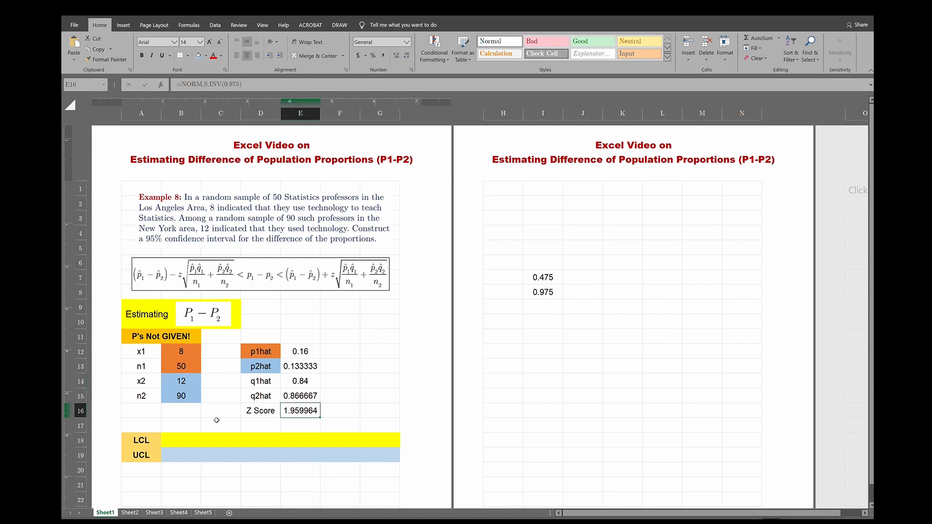
{"action": "type", "text": "1.96"}
{"action": "key", "text": "Return"}
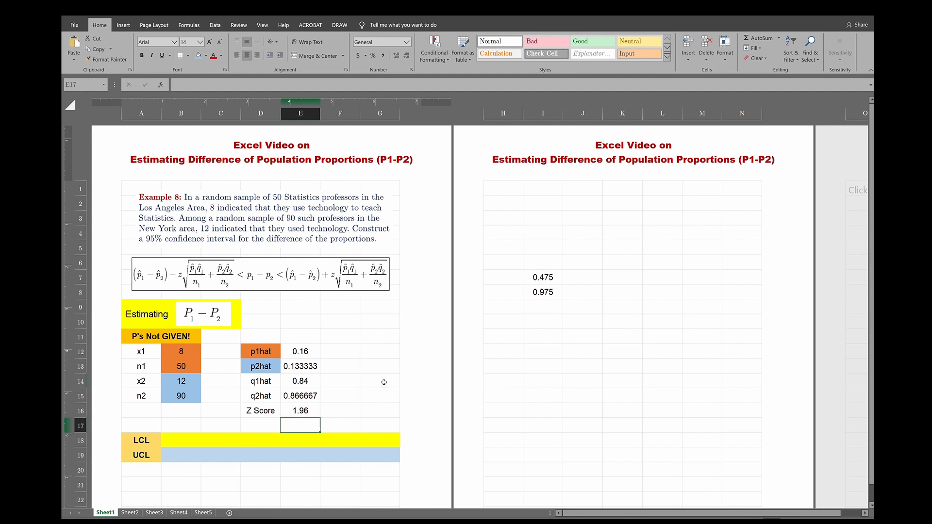
{"action": "left_click", "coordinate": [299, 411]}
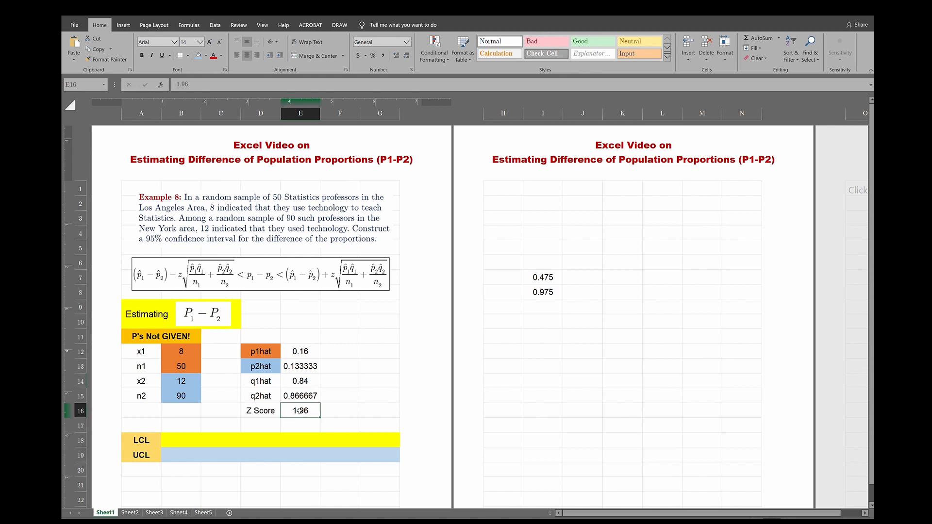
Begin the LCL formula in the merged cell B18 with =(E12-E13)-E16*sqrt(, using the two sample proportions and the Z score.
{"action": "left_click", "coordinate": [288, 440]}
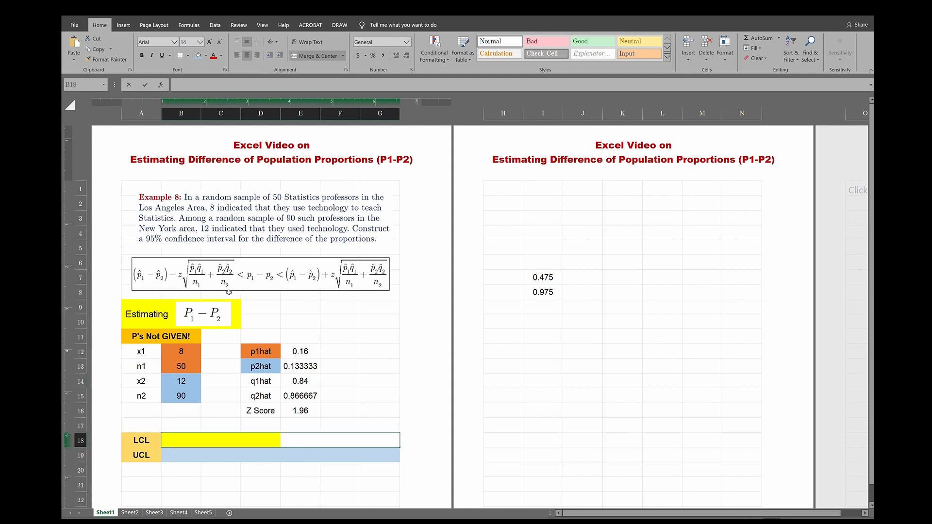
{"action": "type", "text": "=("}
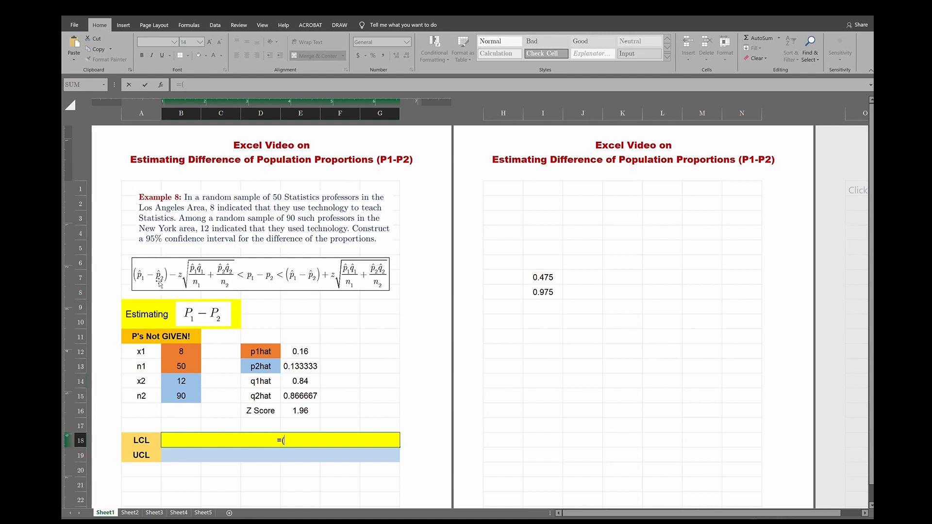
{"action": "left_click", "coordinate": [304, 348]}
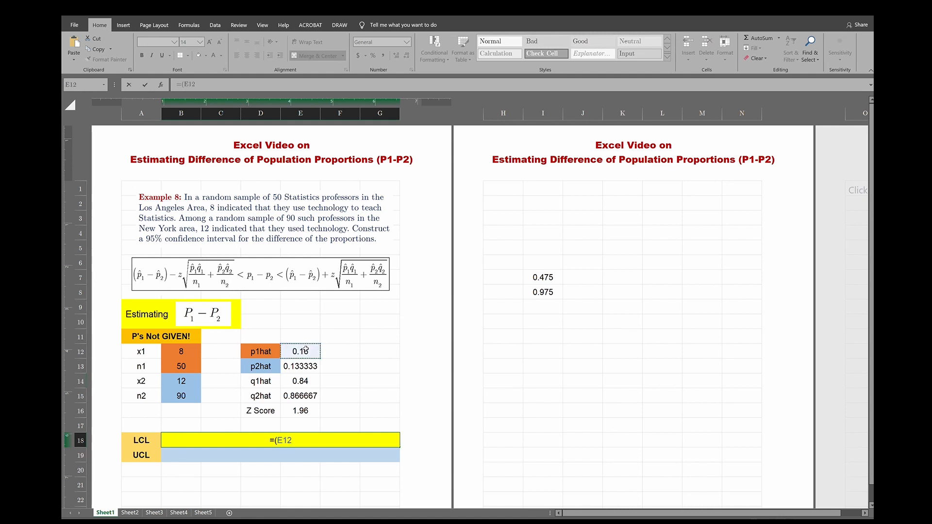
{"action": "type", "text": "-"}
{"action": "left_click", "coordinate": [306, 367]}
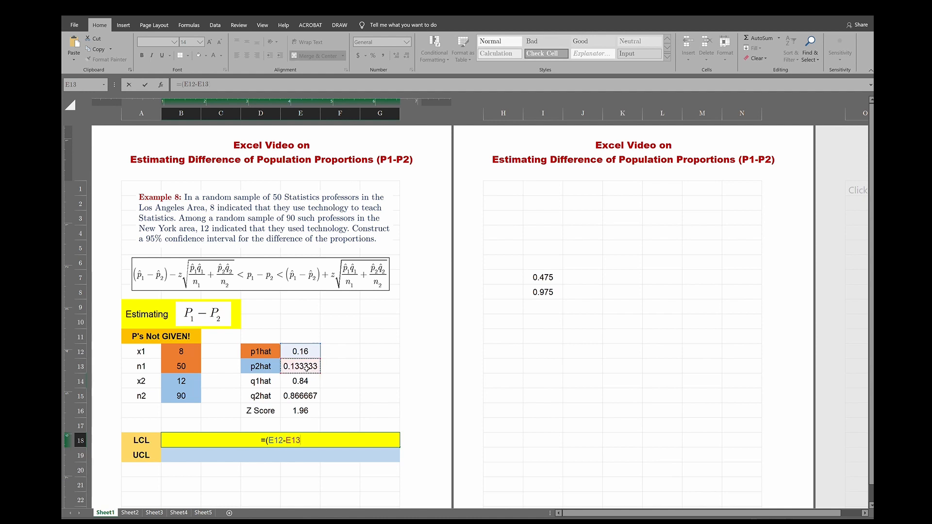
{"action": "type", "text": ")-"}
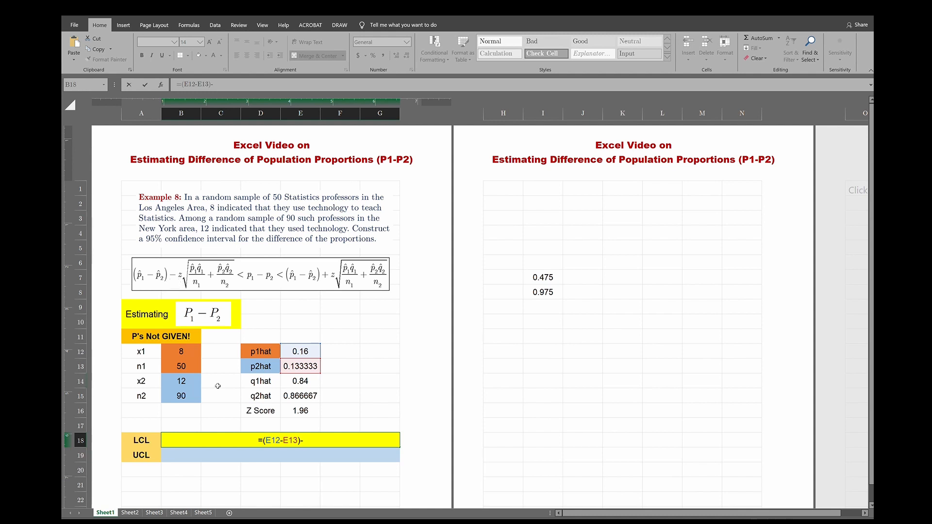
{"action": "left_click", "coordinate": [294, 410]}
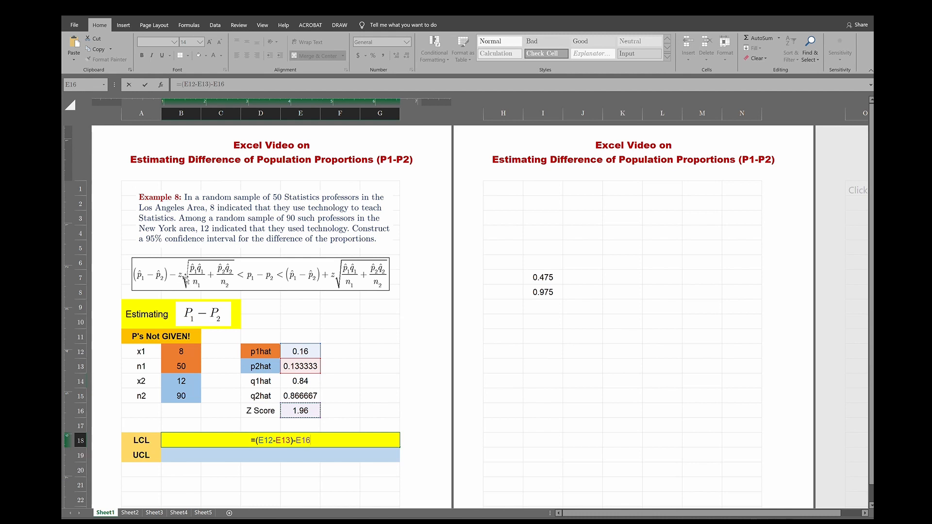
{"action": "type", "text": "*sqrt("}
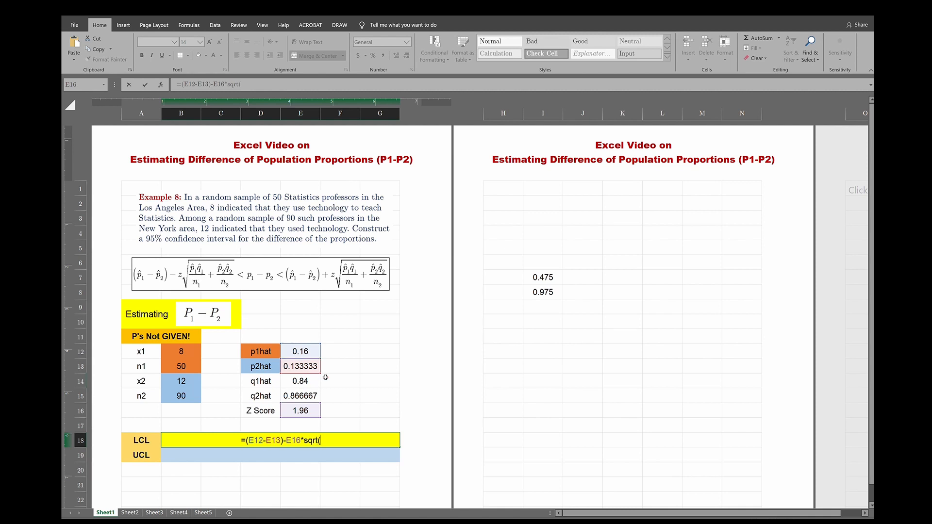
Add the first sample's variance term E12*E14/B13+ inside the square root of the LCL formula.
{"action": "left_click", "coordinate": [300, 350]}
{"action": "type", "text": "*"}
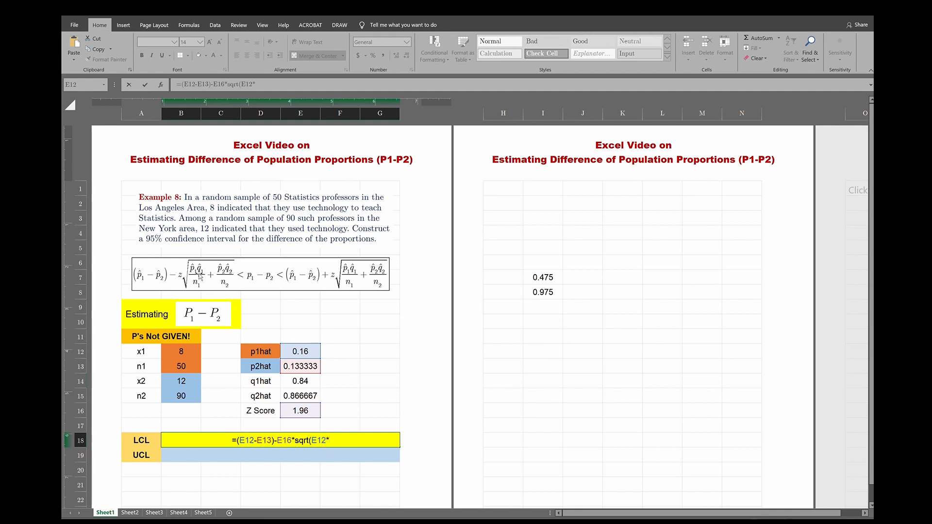
{"action": "left_click", "coordinate": [300, 382]}
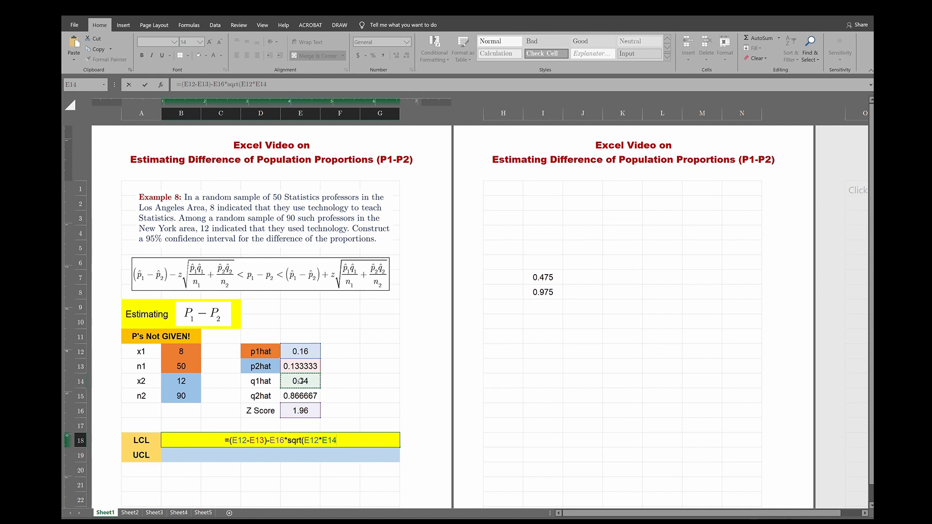
{"action": "type", "text": "/"}
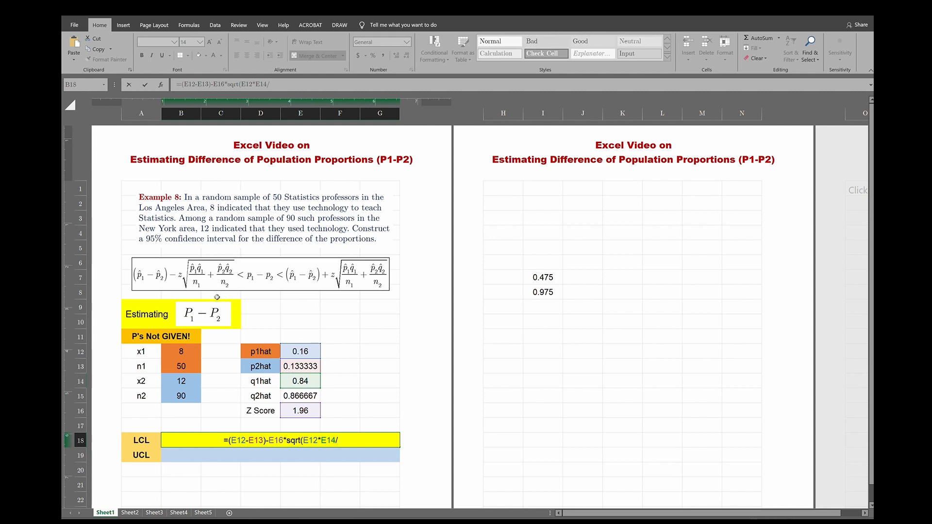
{"action": "left_click", "coordinate": [176, 366]}
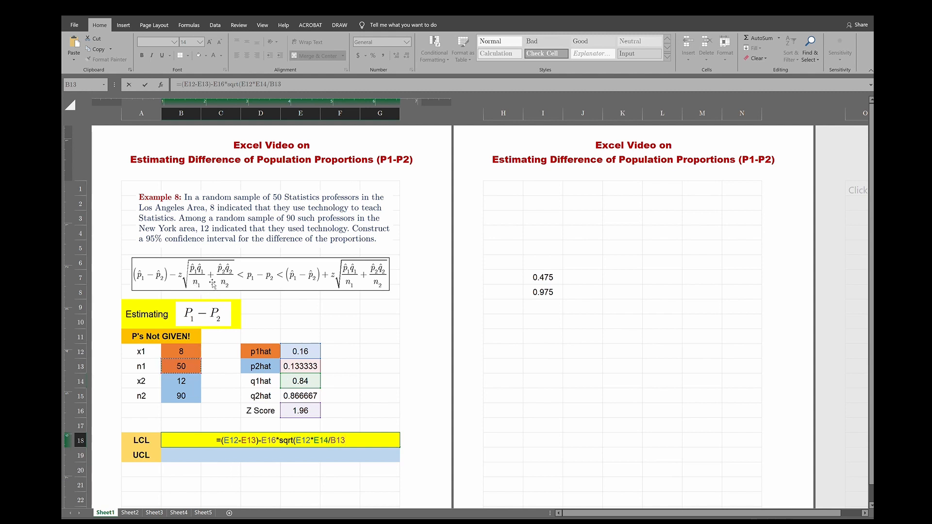
{"action": "type", "text": "+"}
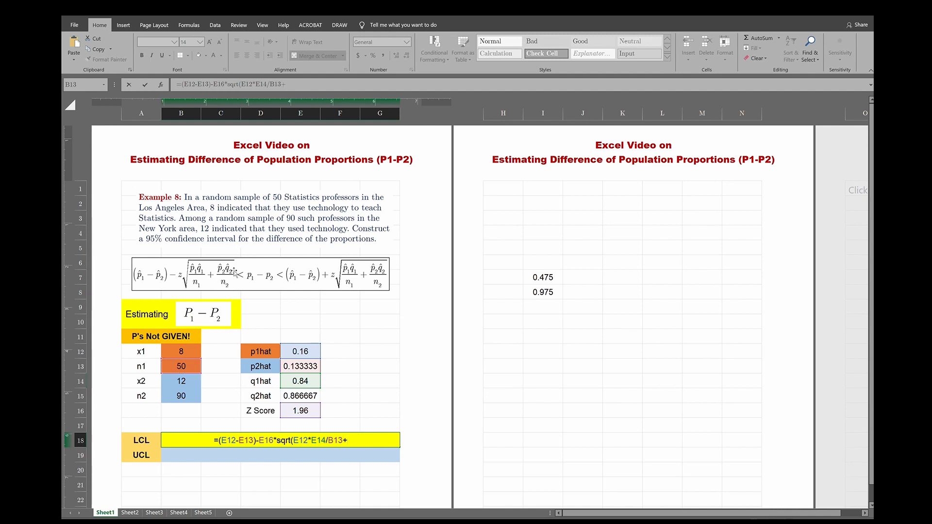
Complete the LCL formula with the second sample's variance term E13*E15/B15 and the closing parenthesis, and enter it.
{"action": "left_click", "coordinate": [296, 365]}
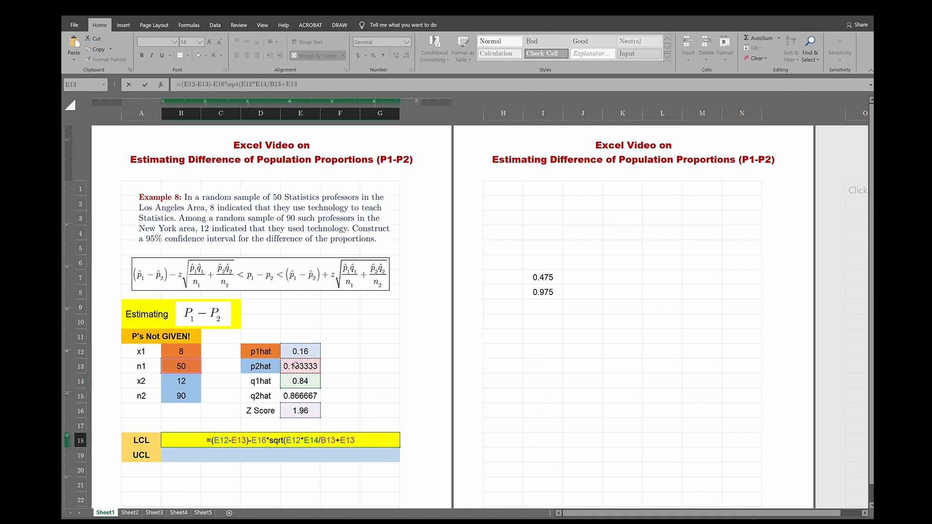
{"action": "type", "text": "*"}
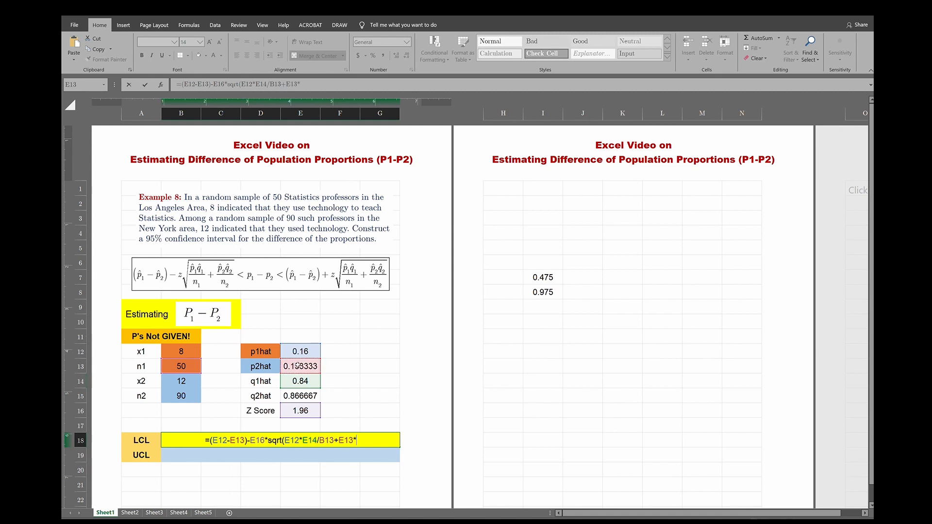
{"action": "left_click", "coordinate": [301, 394]}
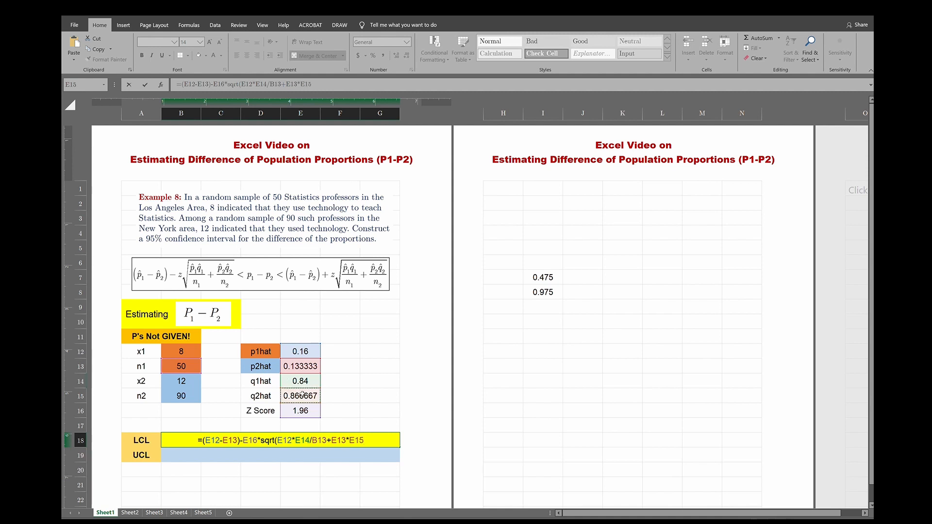
{"action": "type", "text": "/"}
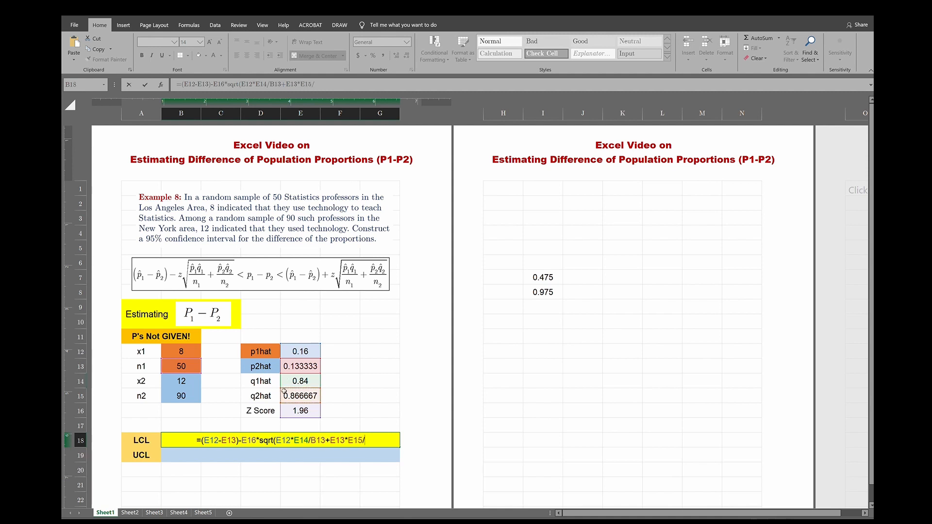
{"action": "left_click", "coordinate": [169, 396]}
{"action": "type", "text": ")"}
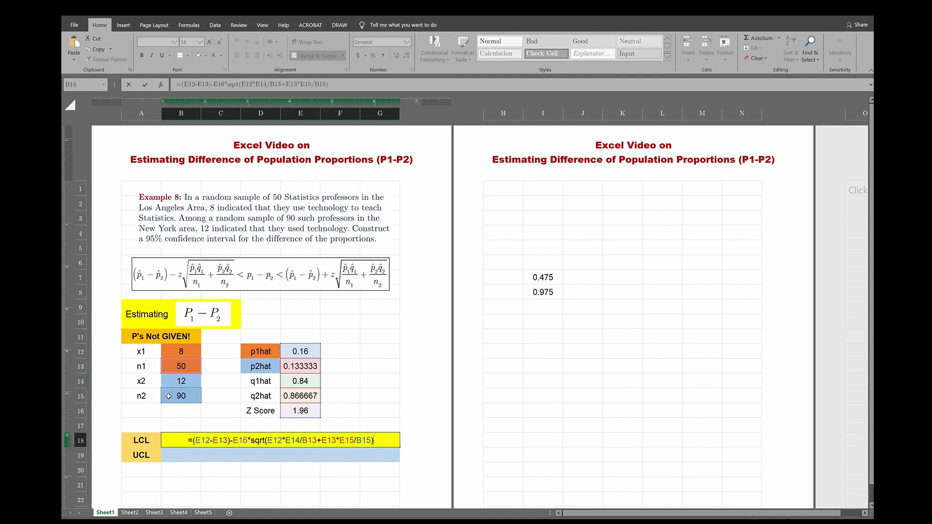
{"action": "key", "text": "Return"}
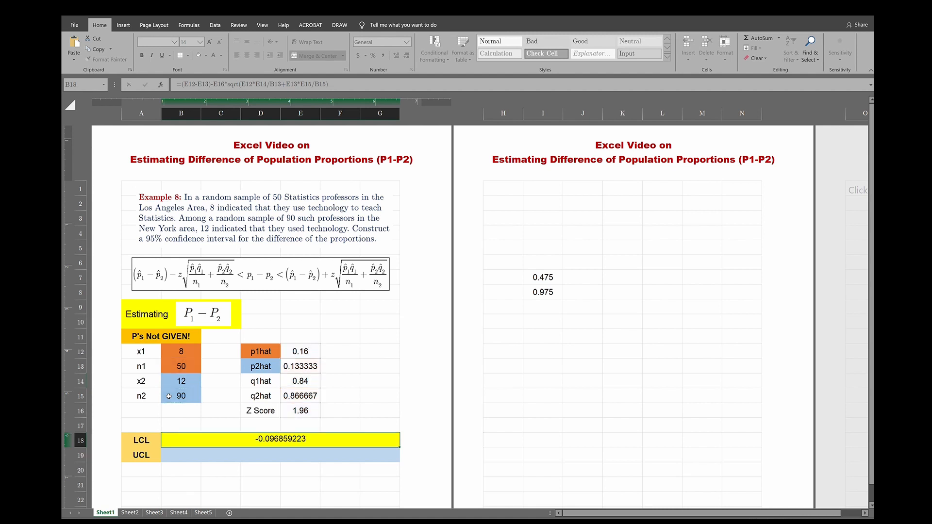
Check the formula and its cell references in the LCL cell B18.
{"action": "key", "text": "Return"}
{"action": "key", "text": "Up"}
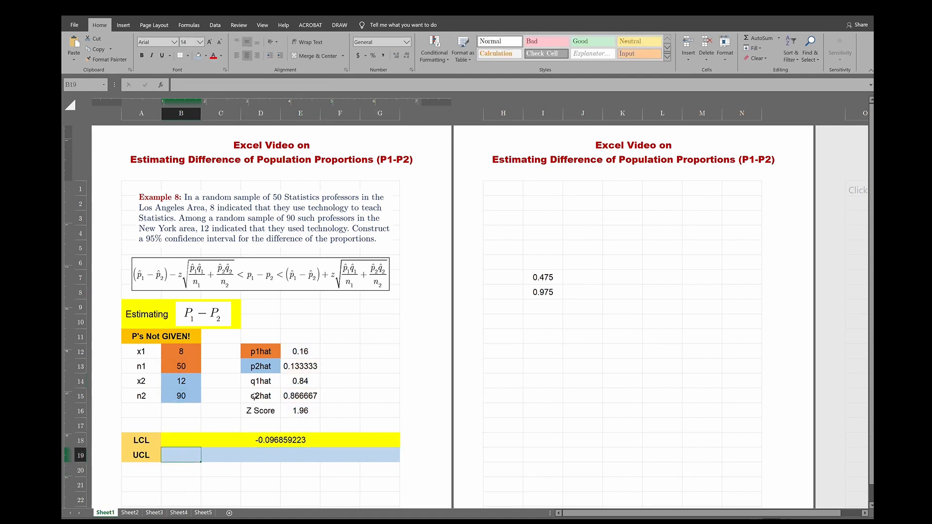
{"action": "left_click", "coordinate": [277, 436]}
{"action": "double_click", "coordinate": [277, 437]}
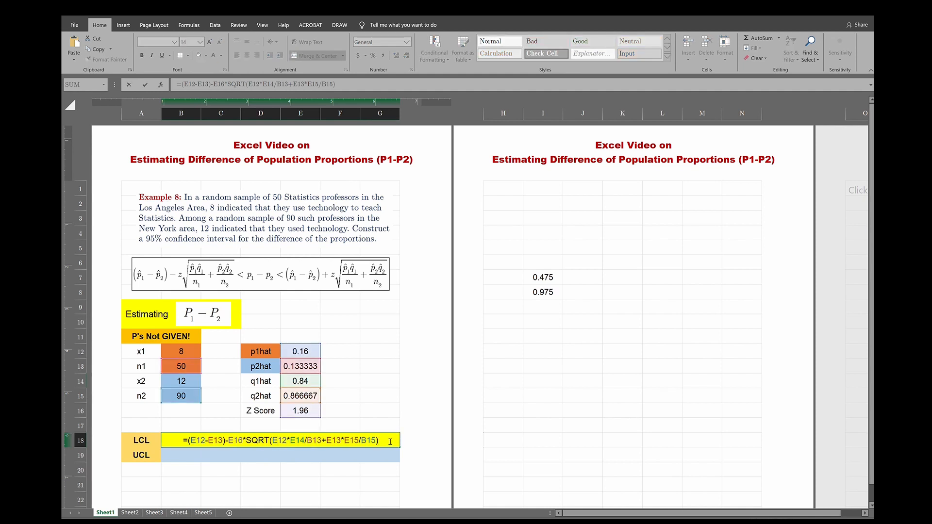
{"action": "key", "text": "Return"}
{"action": "type", "text": "="}
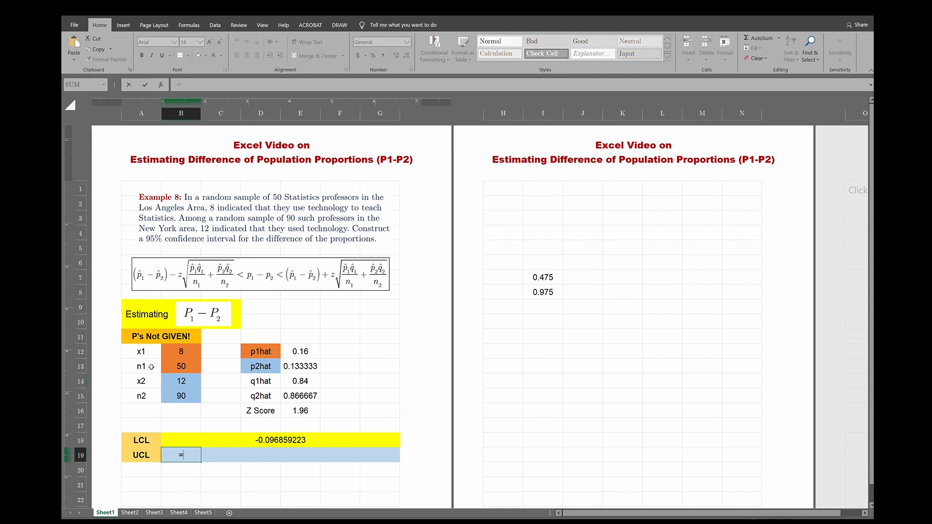
{"action": "left_click", "coordinate": [243, 470]}
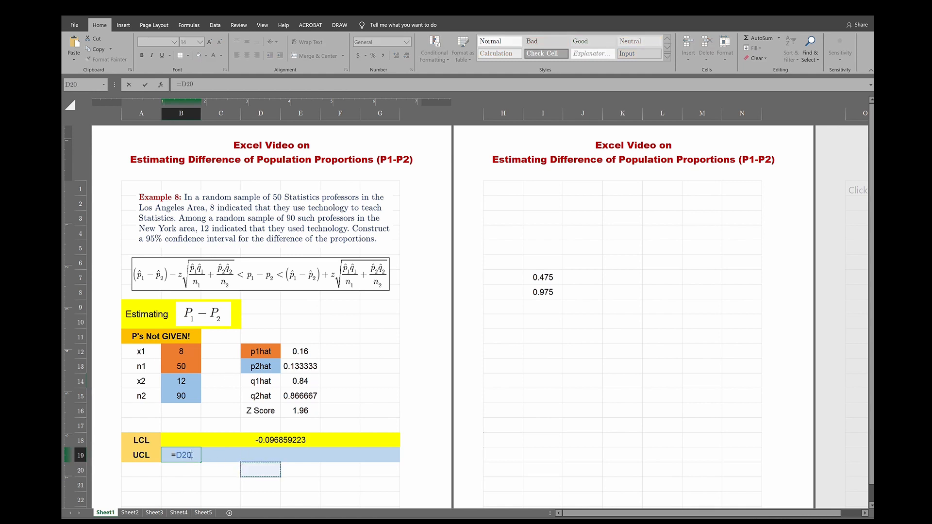
{"action": "key", "text": "BackSpace"}
{"action": "key", "text": "BackSpace"}
{"action": "key", "text": "BackSpace"}
{"action": "key", "text": "BackSpace"}
{"action": "key", "text": "Return"}
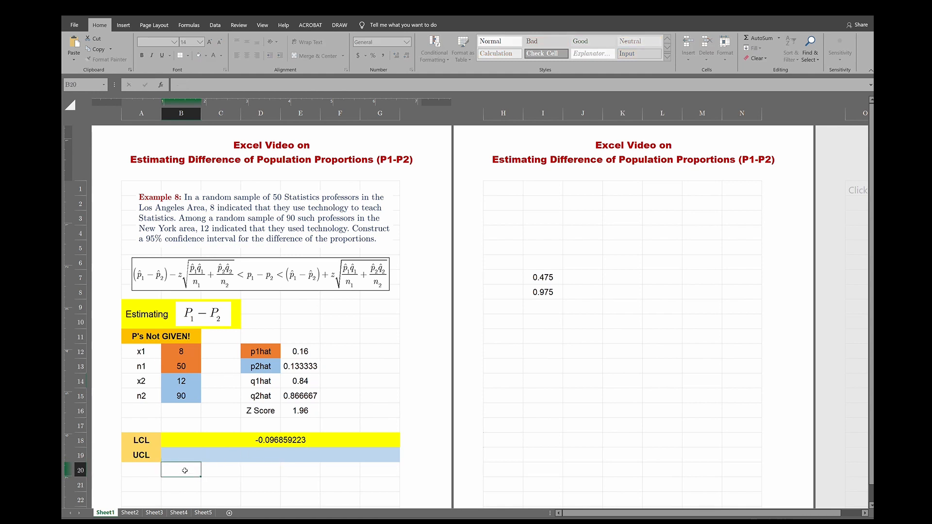
Merge and center B19:G19 beside the UCL label and begin its formula with =(E12-E13)+E16*sqrt(, using the sample proportions and Z score.
{"action": "left_click_drag", "start_coordinate": [179, 458], "coordinate": [403, 454]}
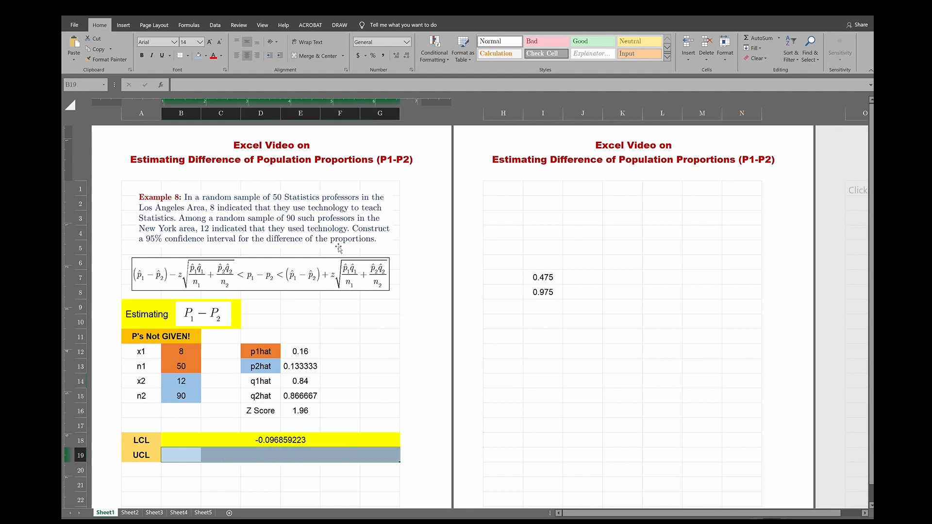
{"action": "left_click", "coordinate": [315, 55]}
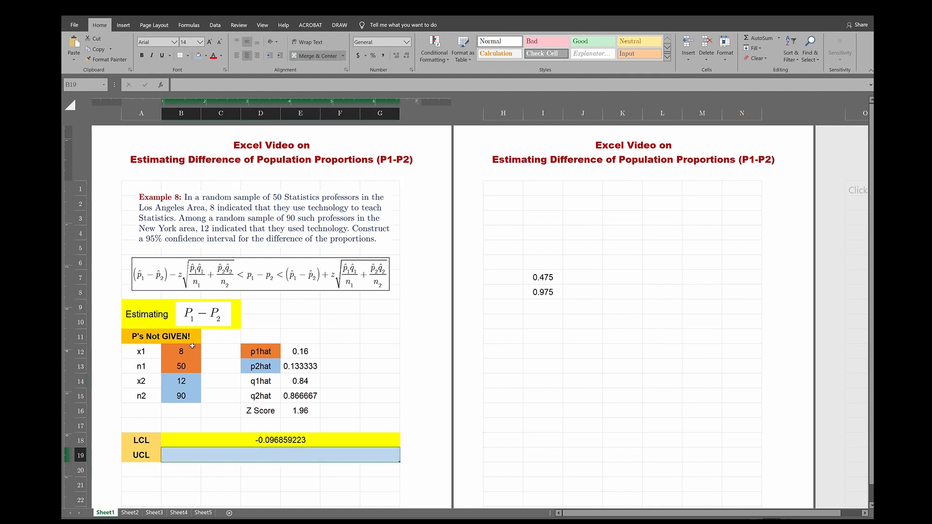
{"action": "type", "text": "=("}
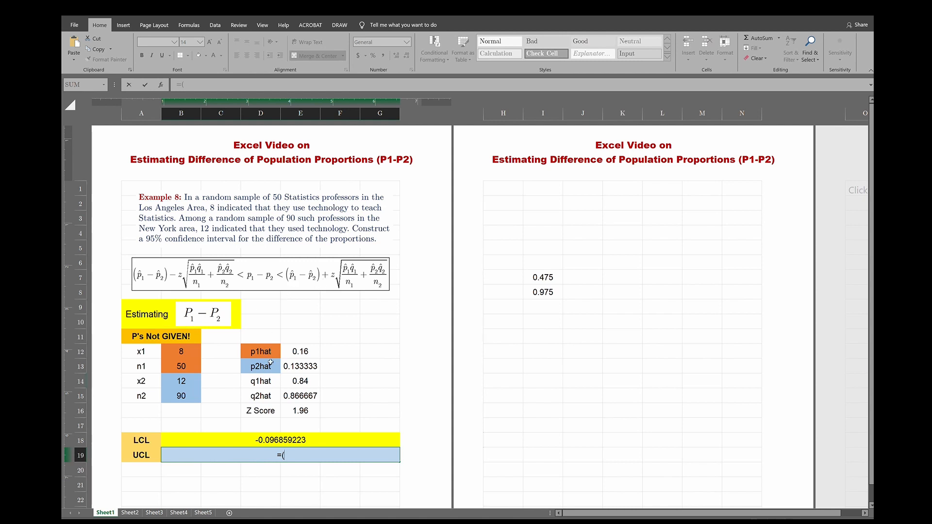
{"action": "left_click", "coordinate": [295, 351]}
{"action": "type", "text": "-"}
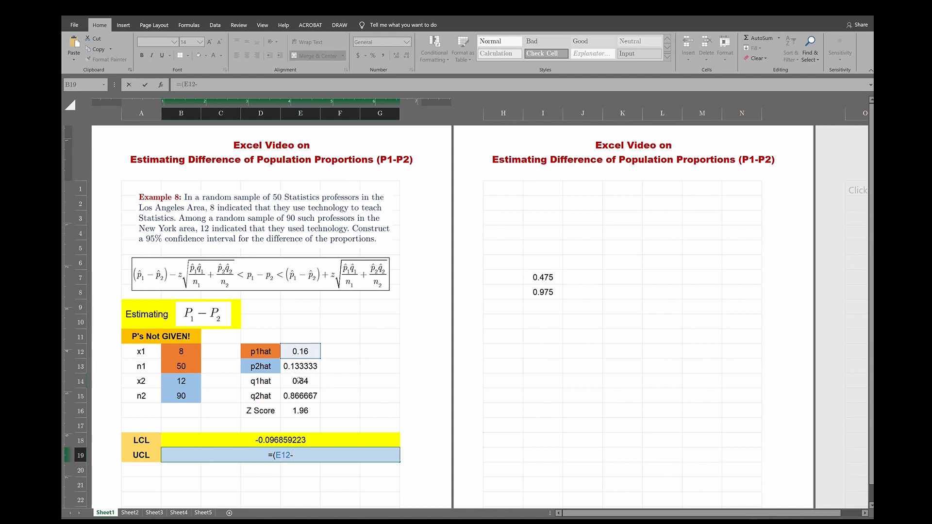
{"action": "left_click", "coordinate": [300, 368]}
{"action": "type", "text": ")"}
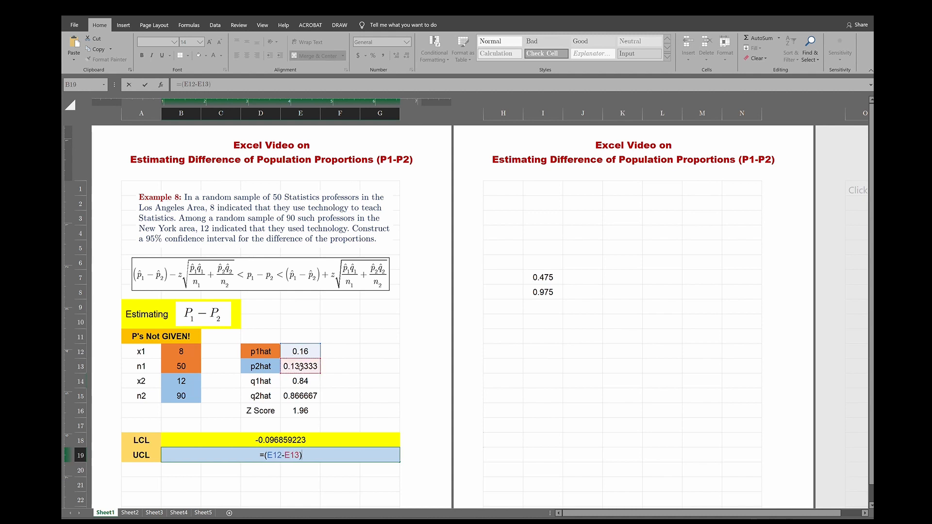
{"action": "type", "text": "+"}
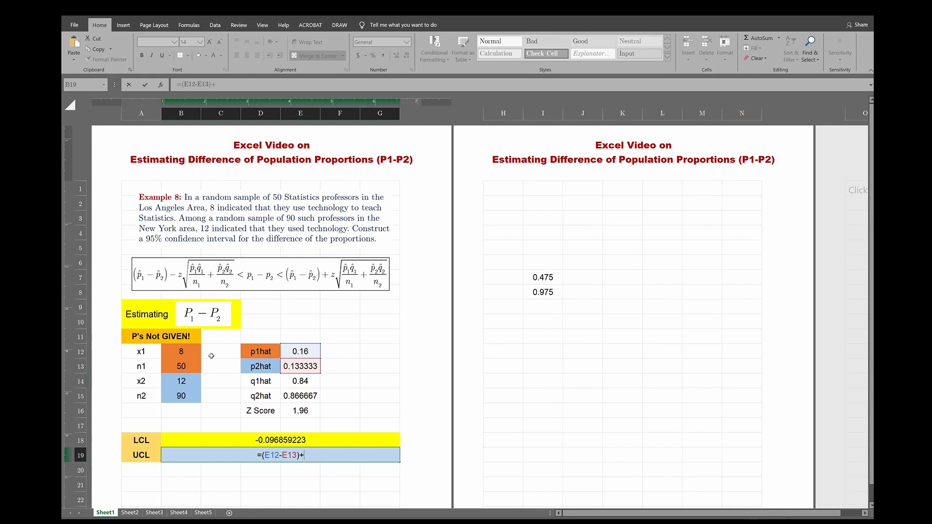
{"action": "left_click", "coordinate": [307, 409]}
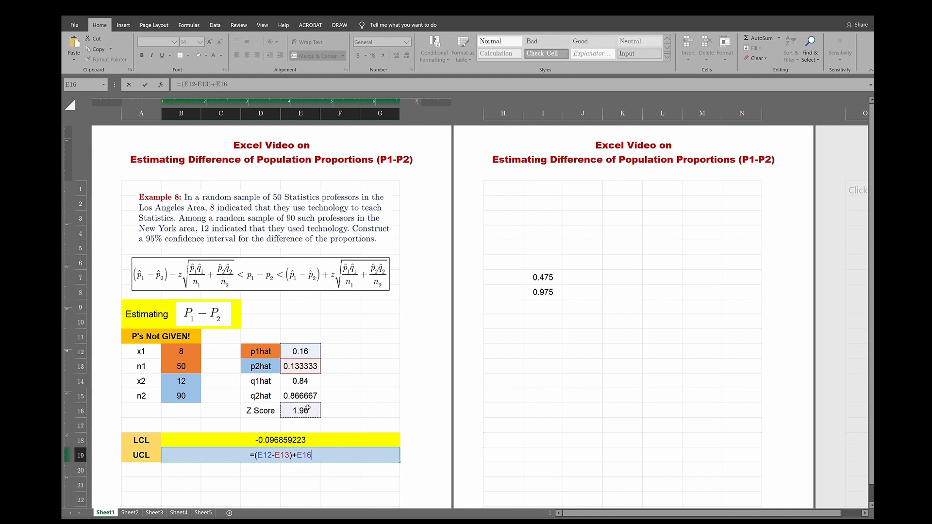
{"action": "type", "text": "*sqrt("}
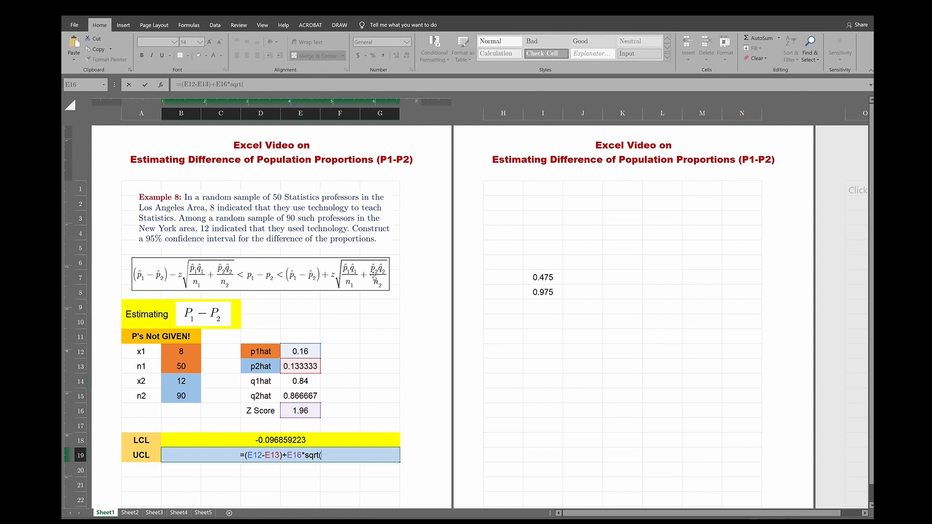
Add the first sample's variance term E12*E14/B13+ inside the square root of the UCL formula.
{"action": "left_click", "coordinate": [294, 352]}
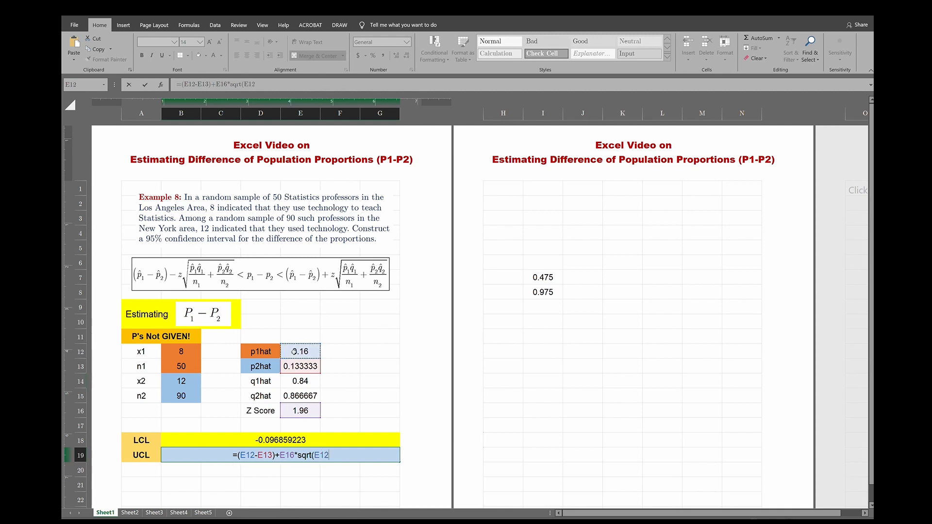
{"action": "type", "text": "*"}
{"action": "left_click", "coordinate": [295, 382]}
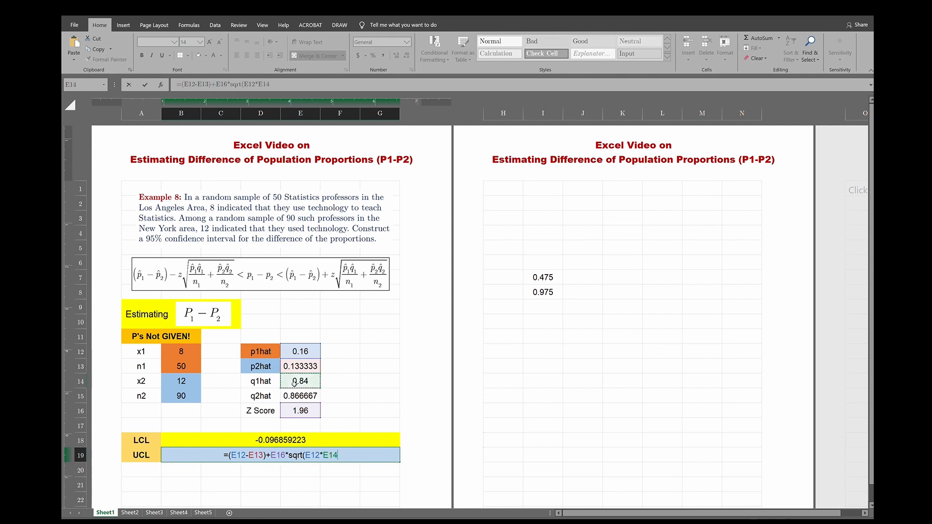
{"action": "type", "text": "/"}
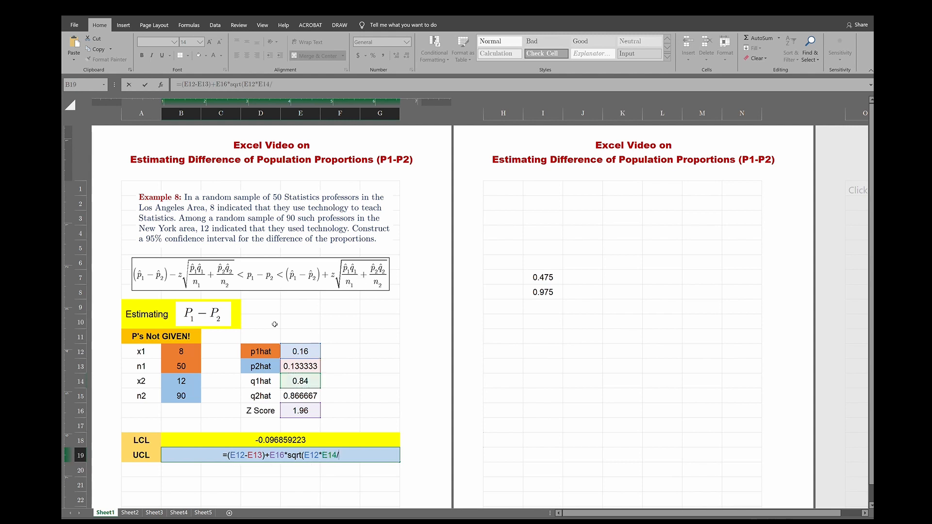
{"action": "left_click", "coordinate": [185, 363]}
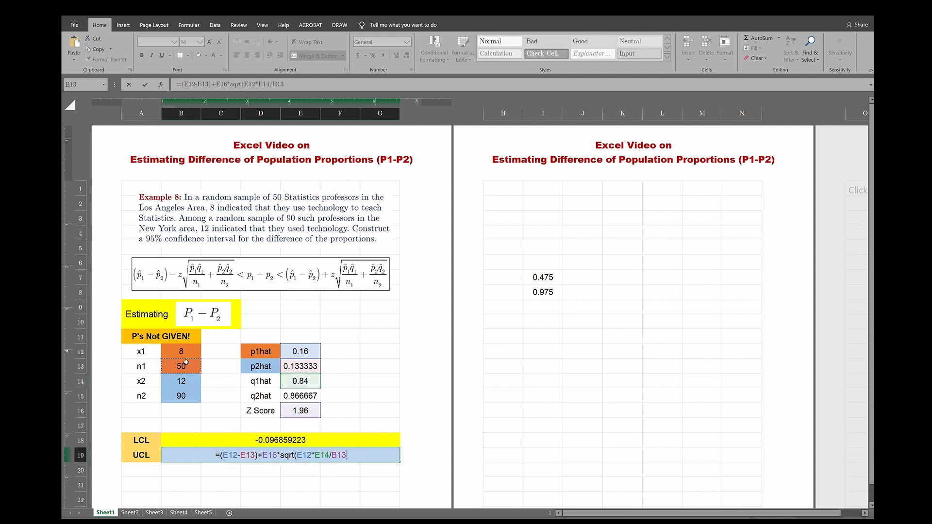
{"action": "type", "text": "+"}
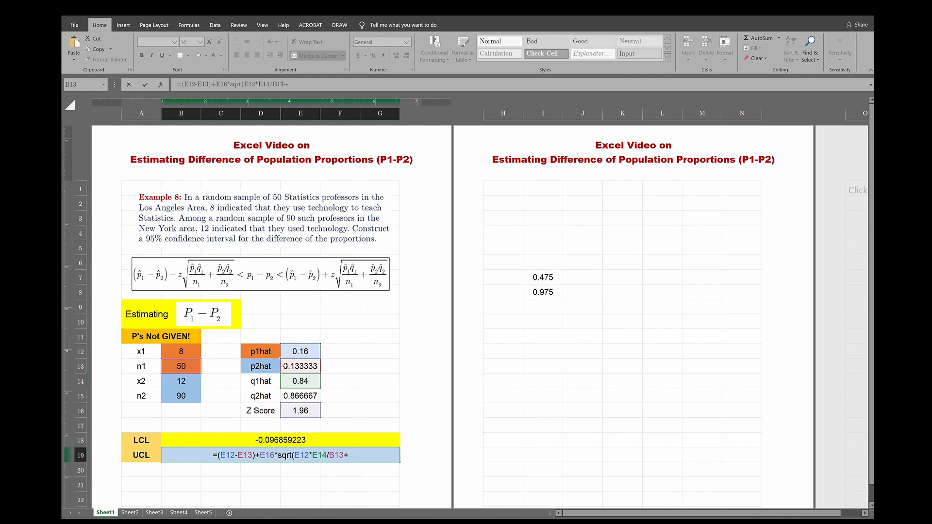
Complete the UCL formula with the second sample's variance term E13*E15/B15 and the closing parenthesis, and enter it.
{"action": "left_click", "coordinate": [293, 364]}
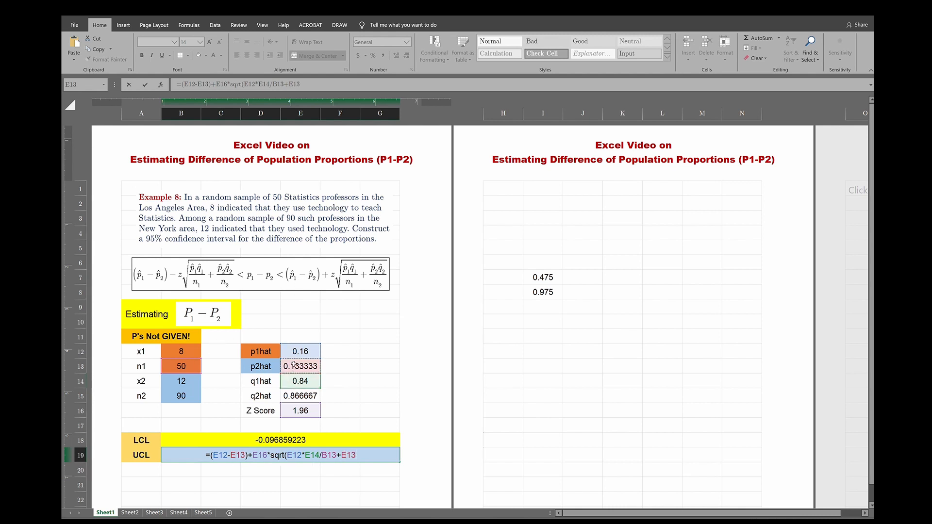
{"action": "type", "text": "*"}
{"action": "left_click", "coordinate": [302, 395]}
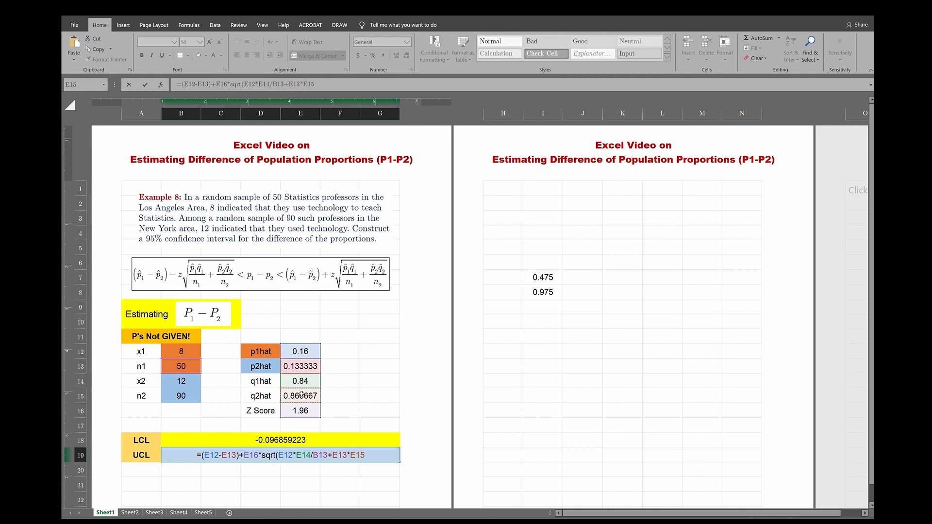
{"action": "type", "text": "/"}
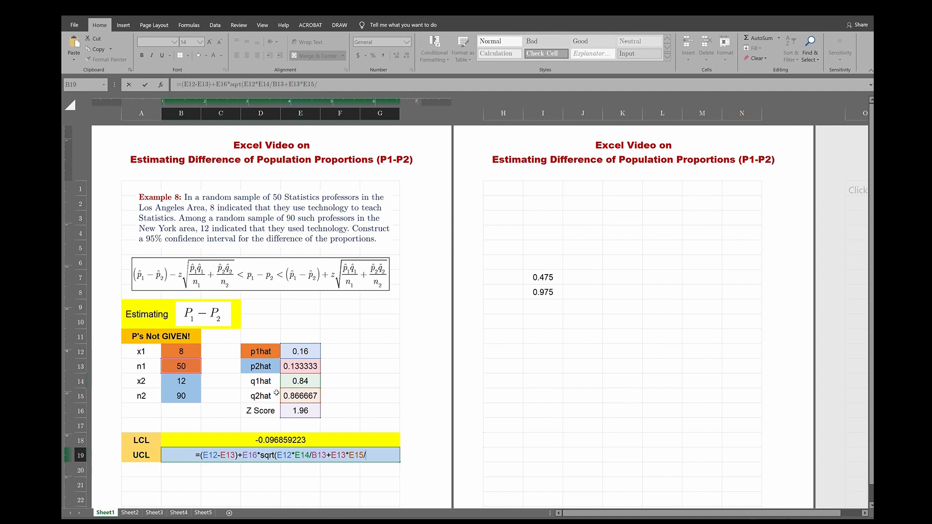
{"action": "left_click", "coordinate": [178, 396]}
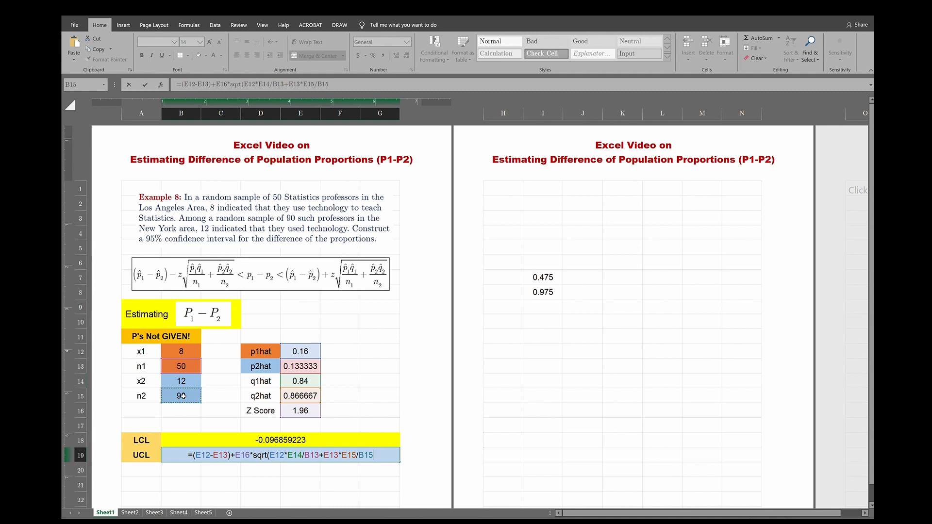
{"action": "type", "text": ")"}
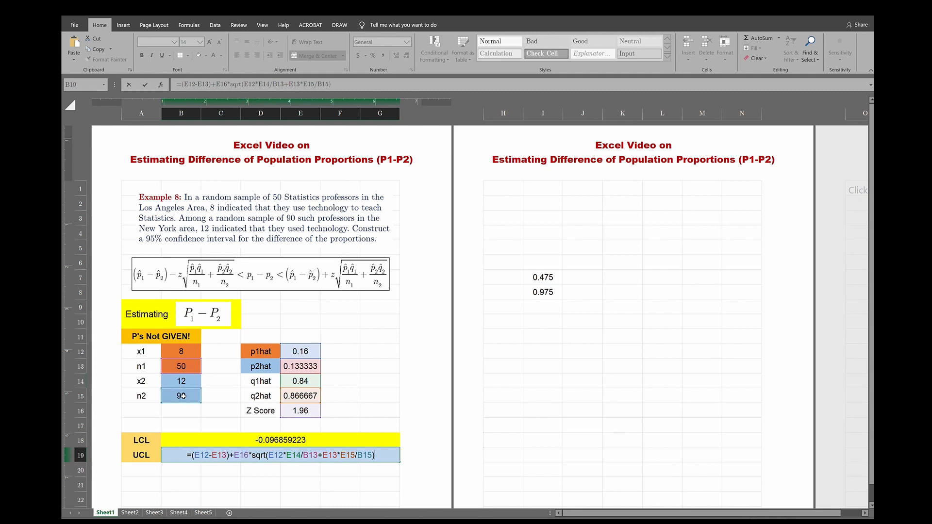
{"action": "key", "text": "Return"}
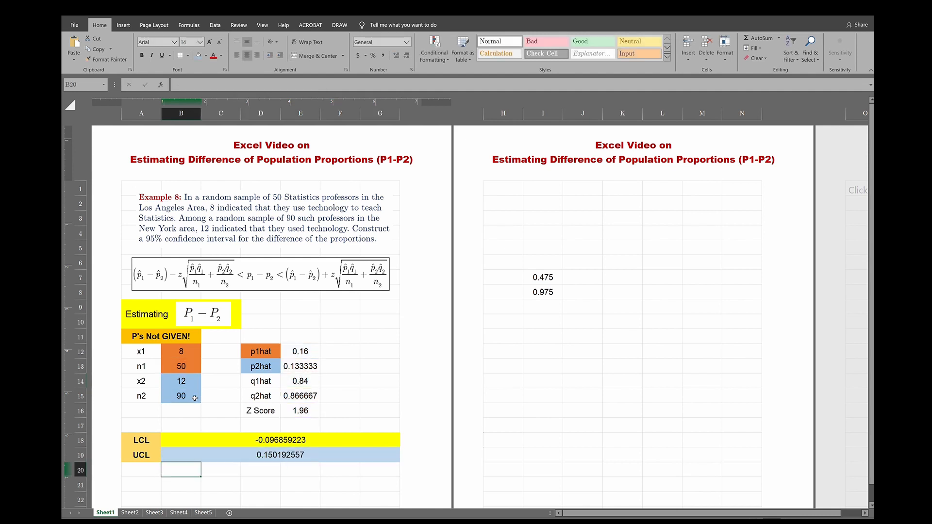